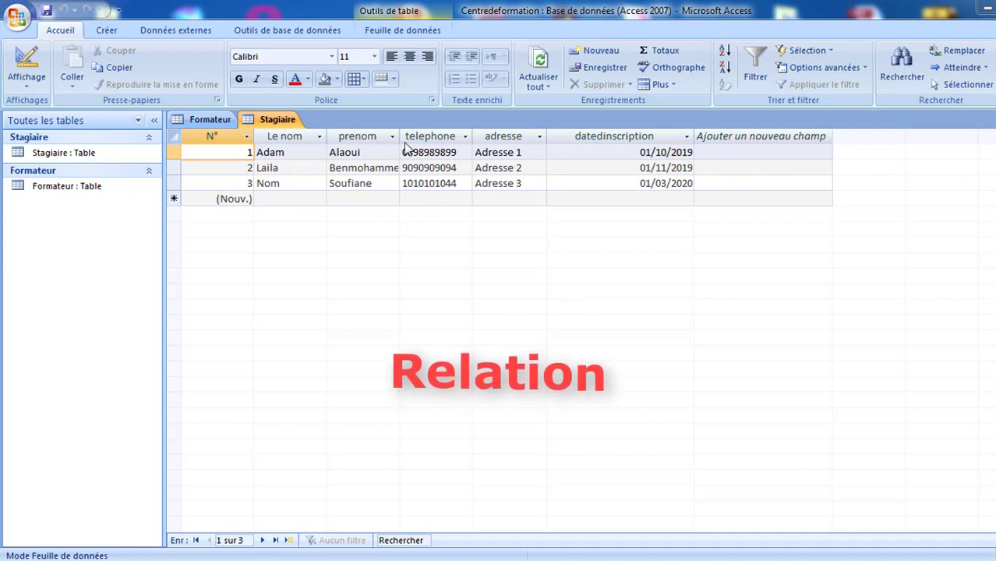
- Leave the Stagiaire datasheet and view unchanged, and switch the ribbon to the Créer tab
left_click(510, 152)
left_click(448, 153)
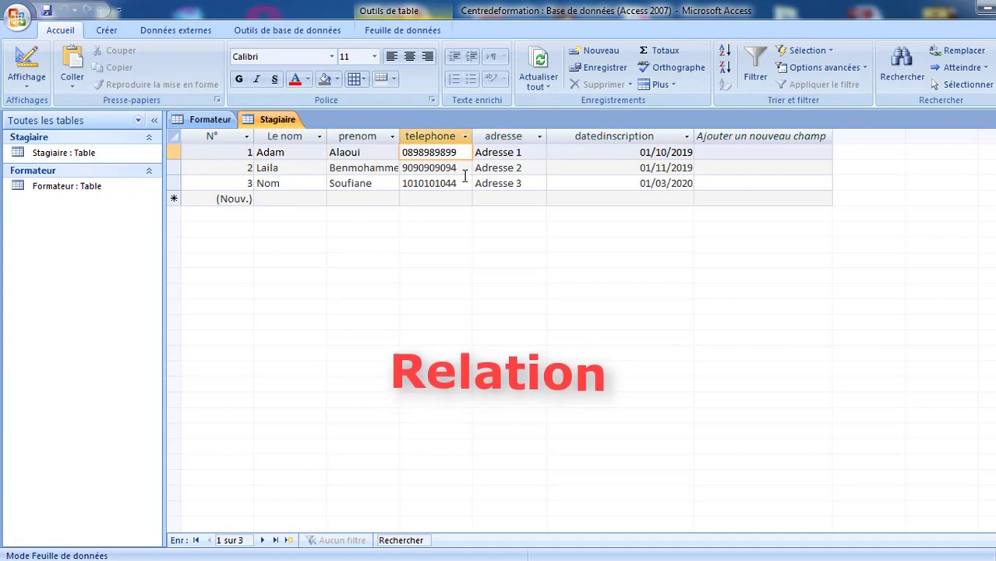
left_click(29, 84)
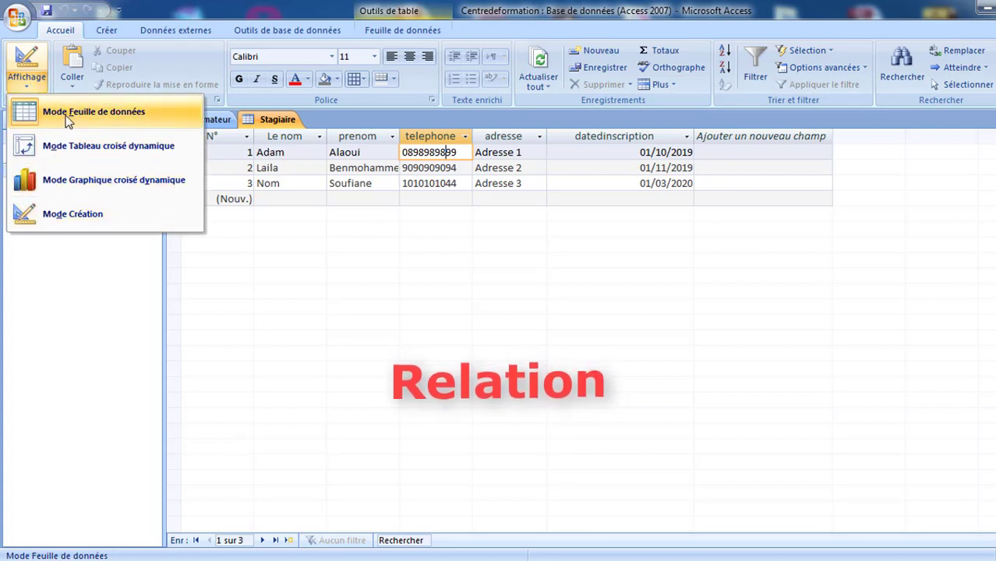
left_click(492, 341)
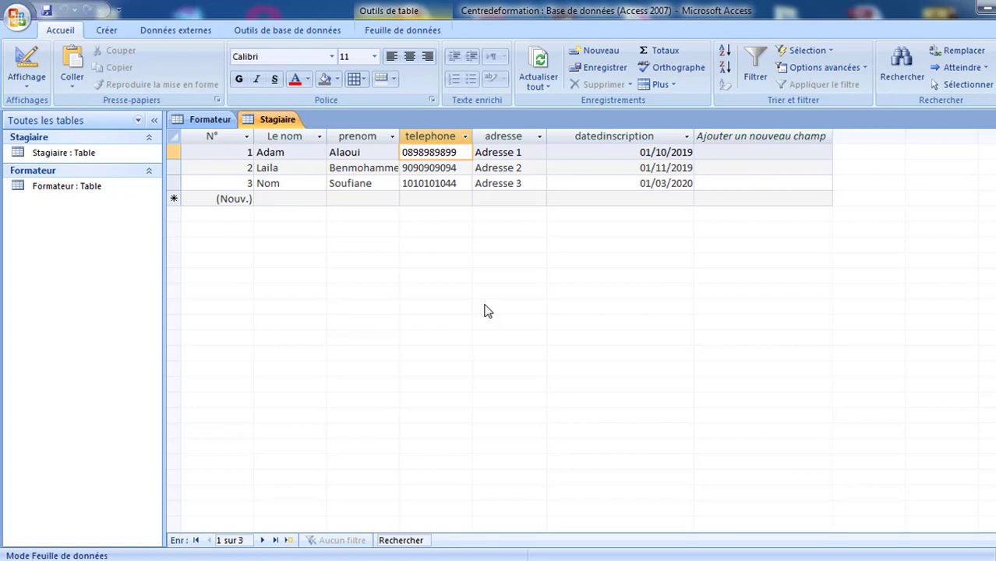
left_click(106, 30)
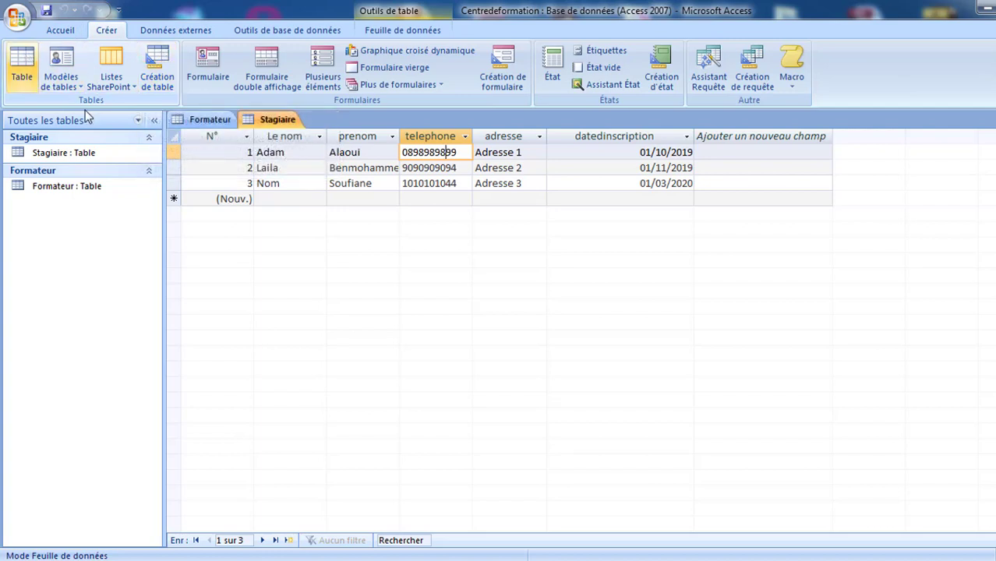
- Start a new table in design view with a first field N° of type NuméroAuto
left_click(158, 70)
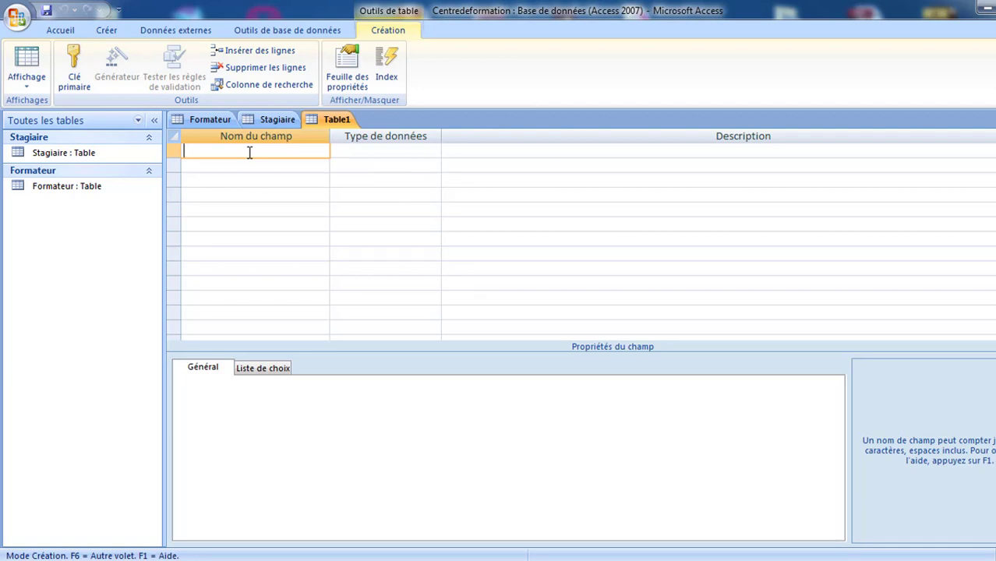
type("N°")
key("Tab")
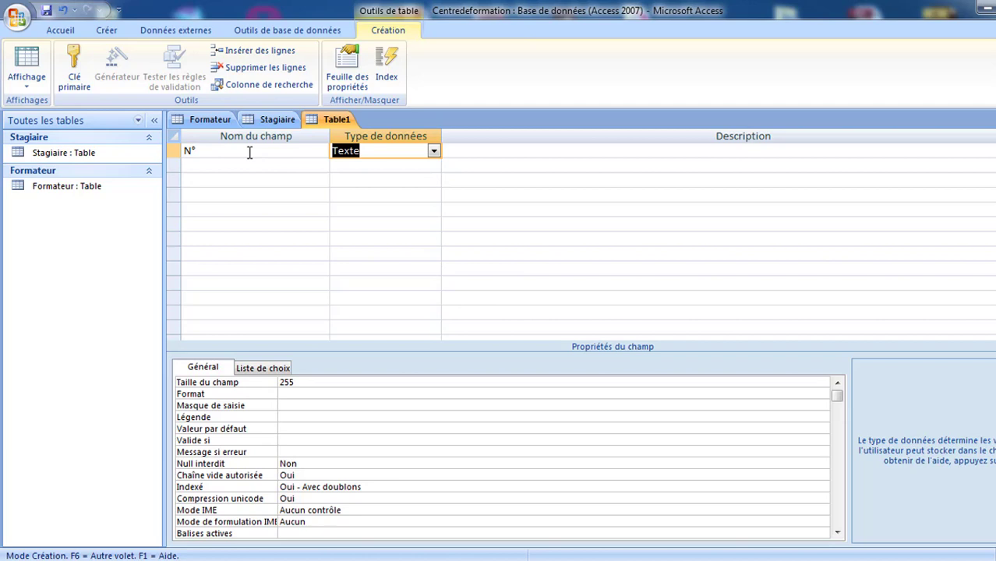
left_click(433, 151)
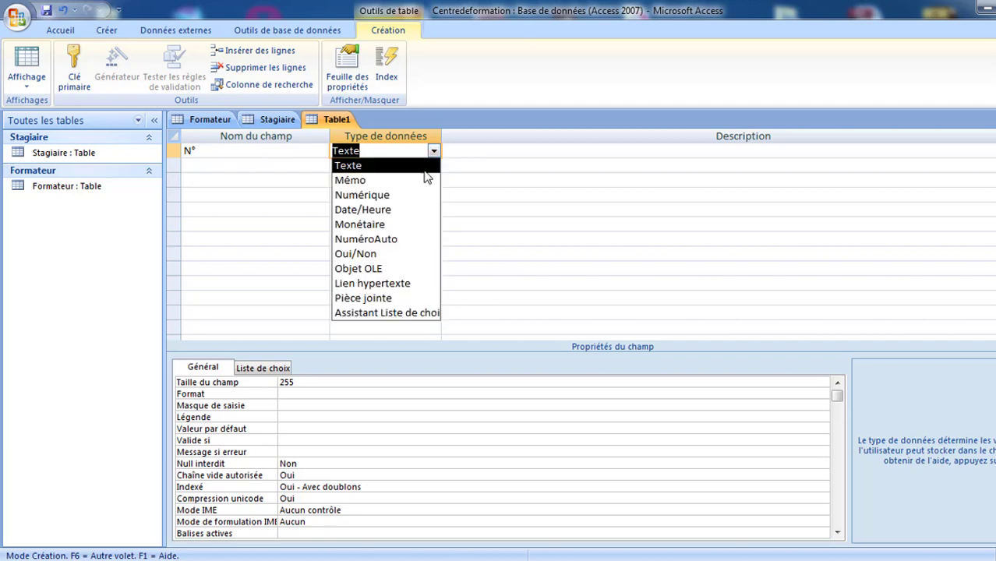
left_click(419, 247)
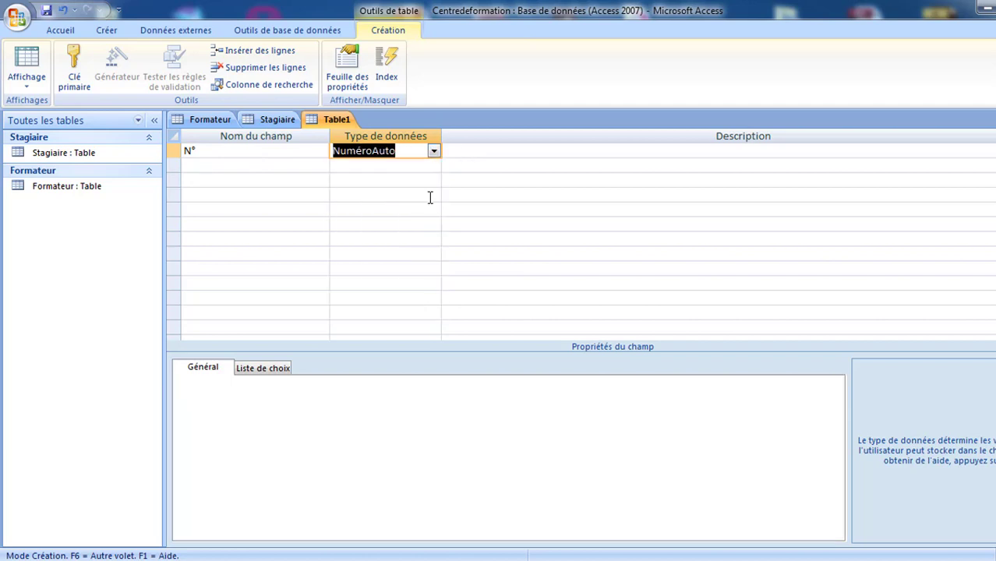
- Add a Nom field of type Texte and a Prix field of type Monétaire
left_click(302, 165)
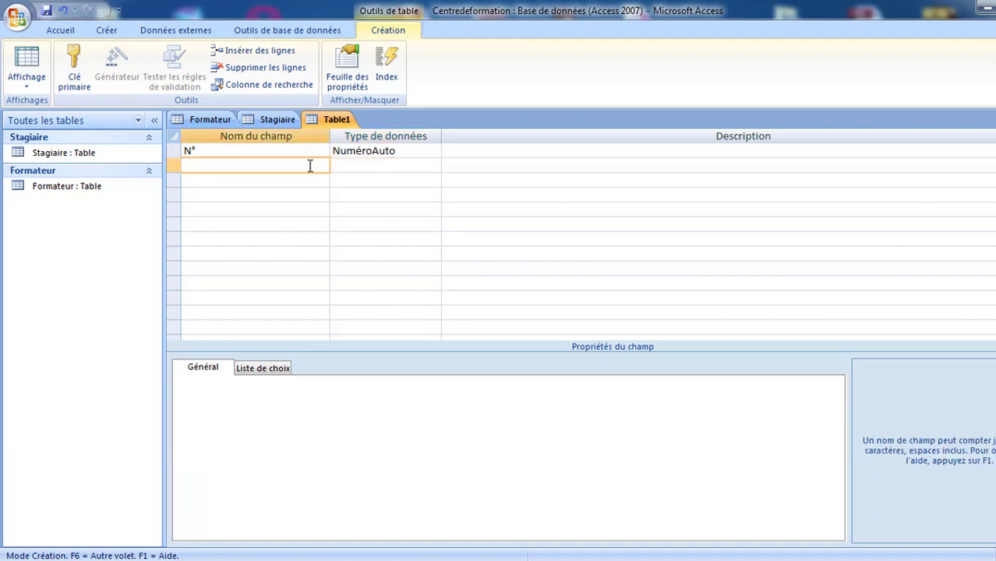
type("Nom")
left_click(396, 165)
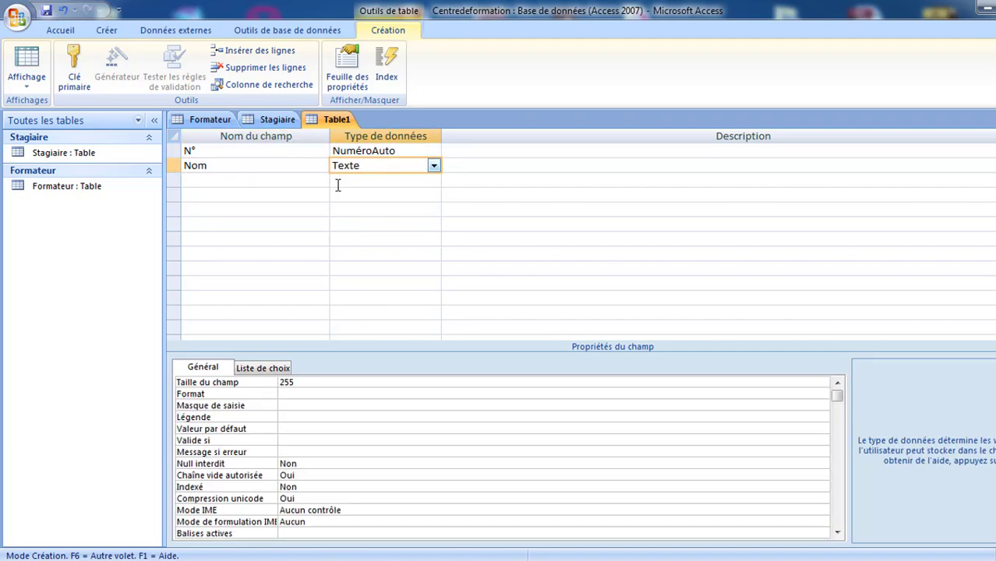
left_click(279, 186)
type("P")
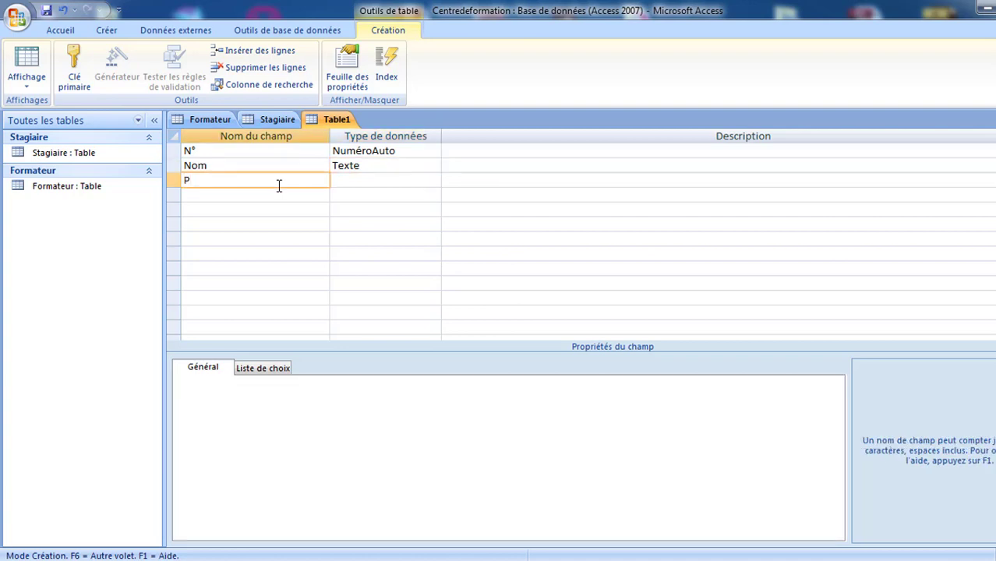
type("rix")
left_click(369, 180)
left_click(434, 180)
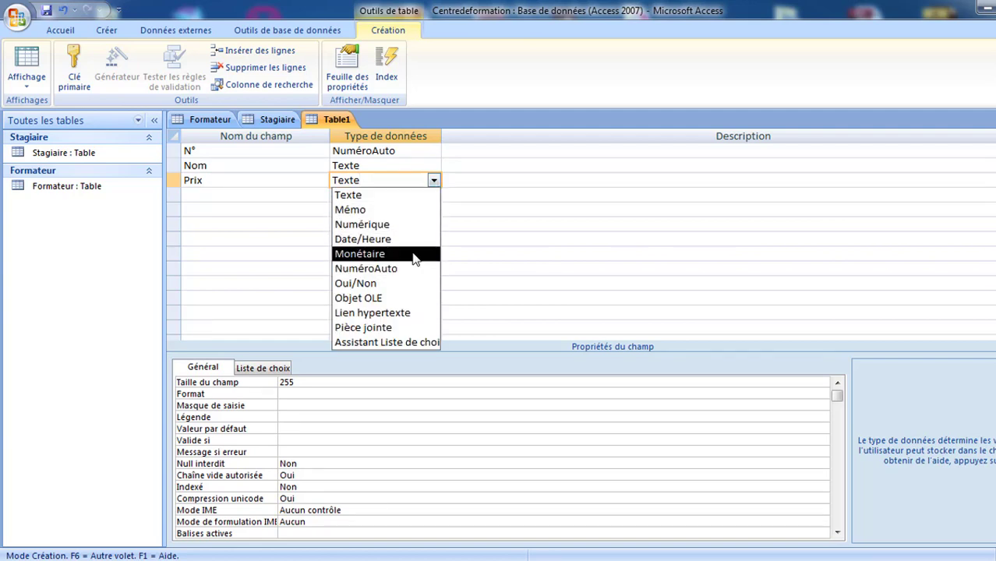
left_click(414, 254)
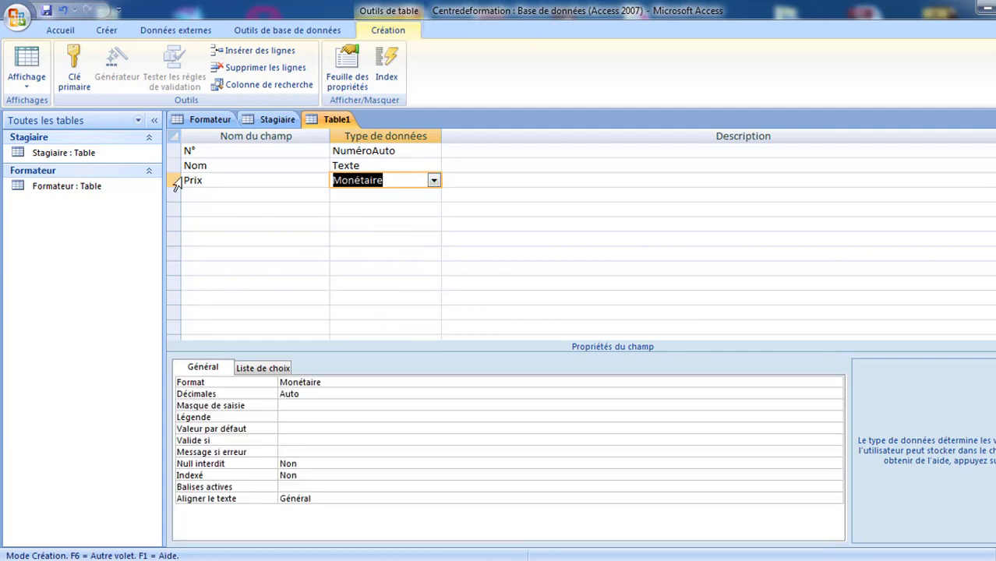
- Make N° the primary key and save the table
left_click(172, 150)
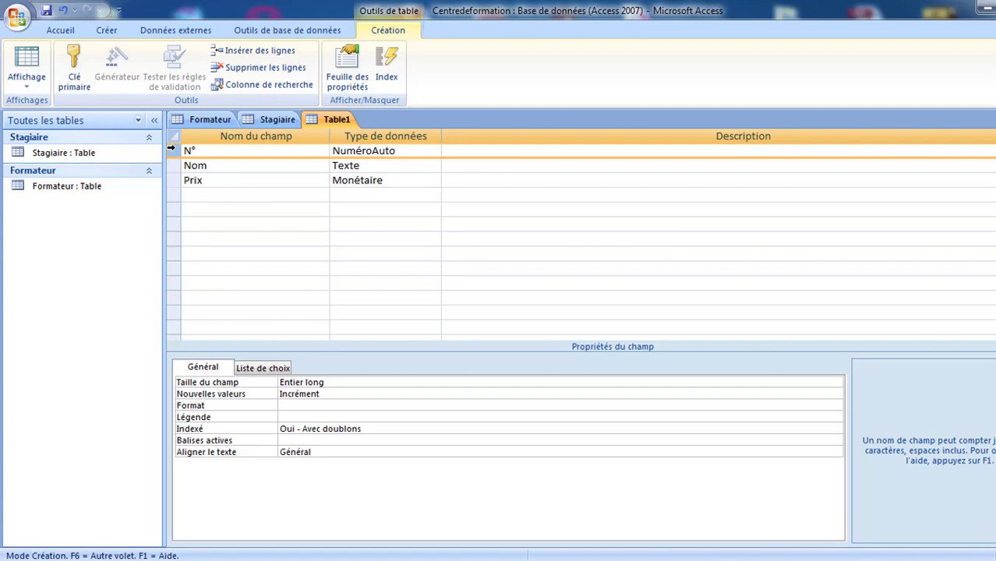
left_click(70, 58)
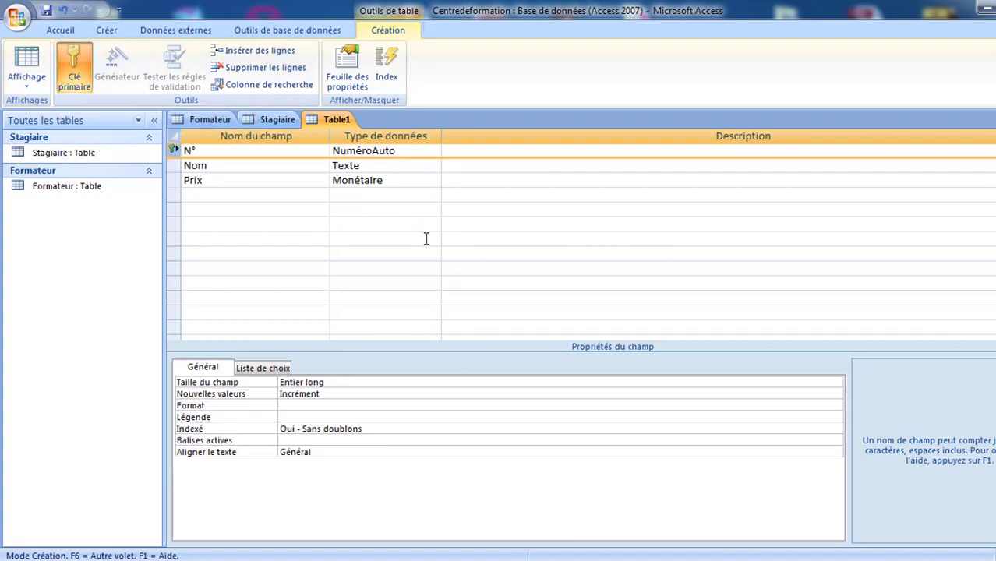
key("ctrl+s")
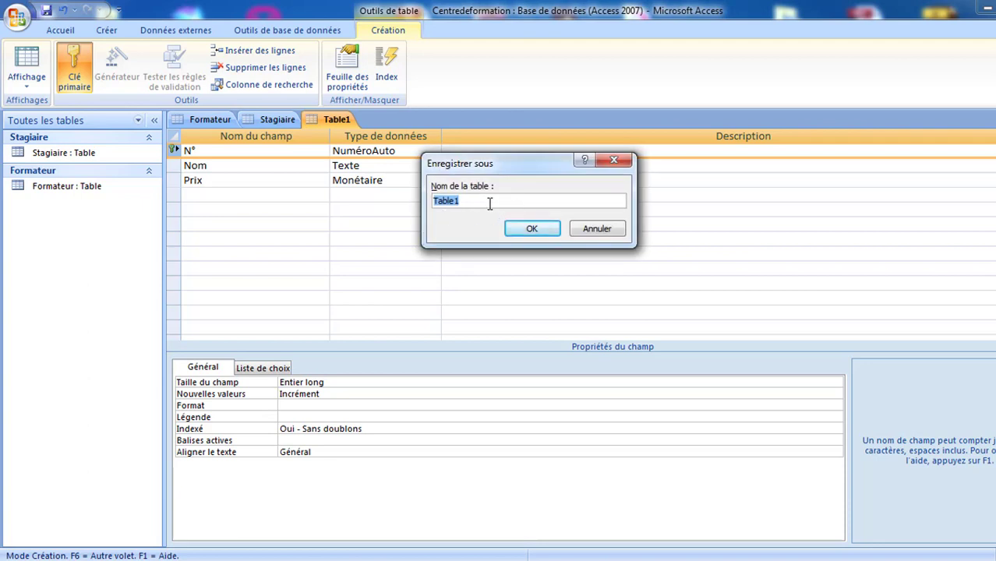
- Name the table Formation and switch it to Mode Feuille de données
type("Formation")
left_click(527, 230)
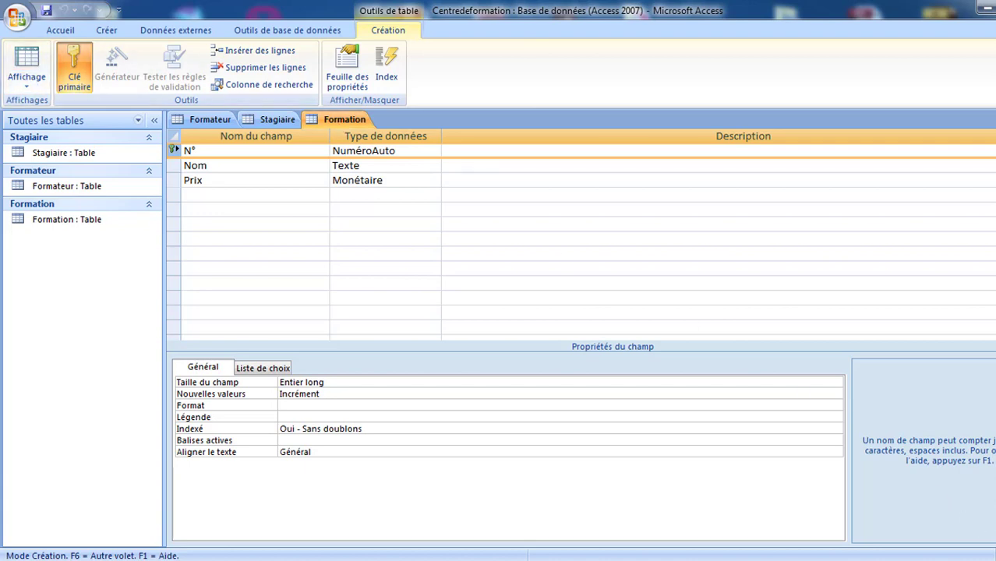
right_click(345, 126)
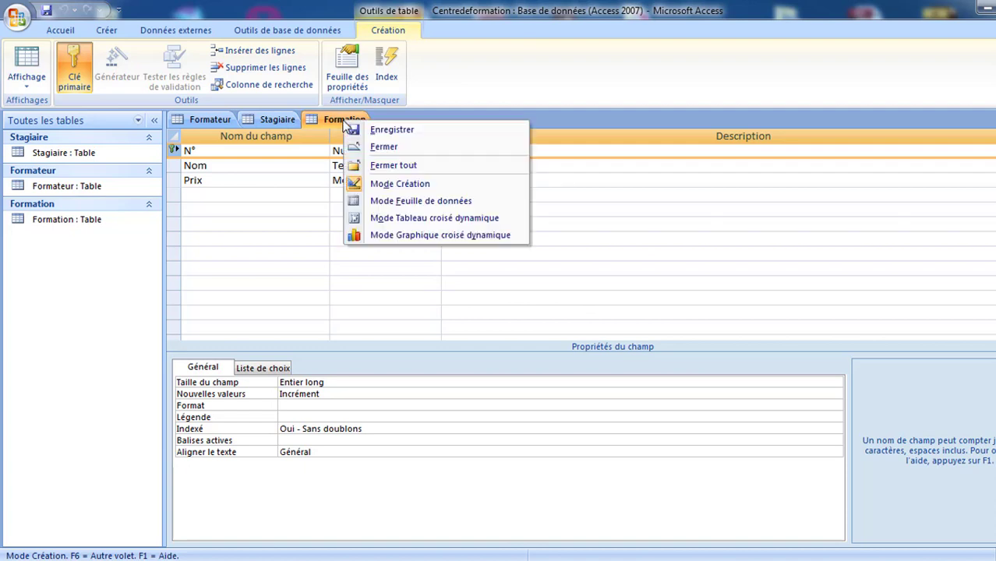
left_click(365, 200)
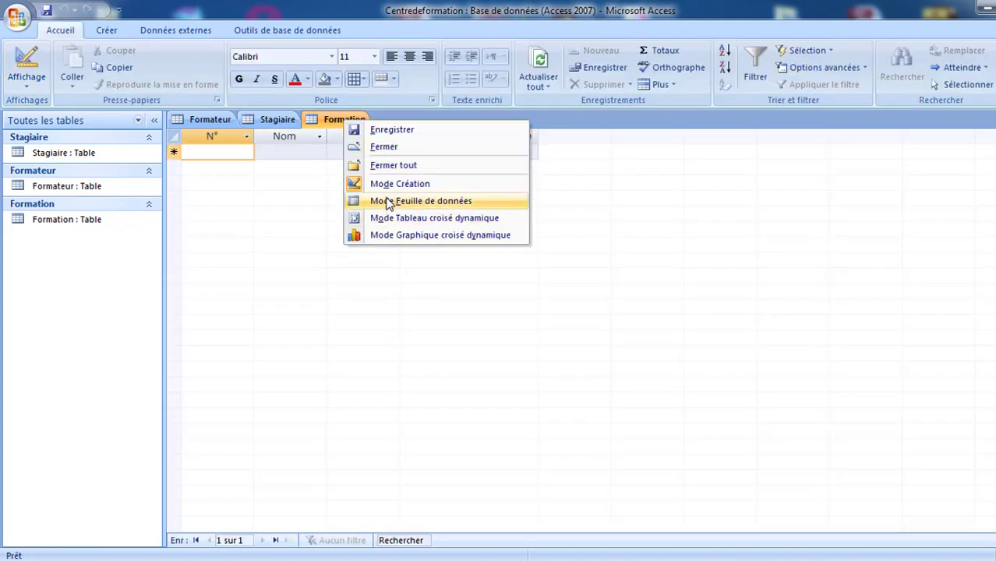
- Enter the trainings Informatique at 300 and Infographie at 250 in Formation
left_click(296, 153)
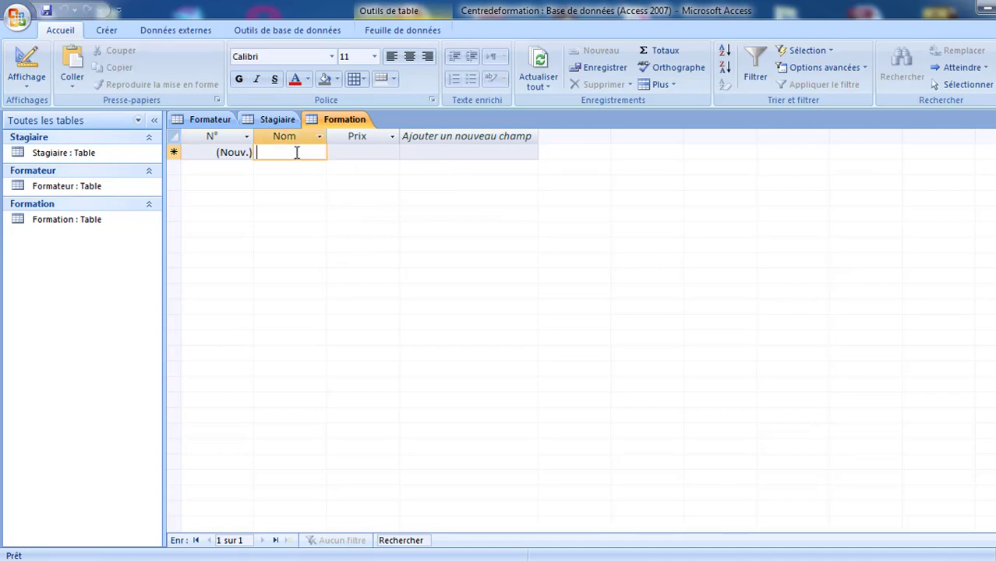
type("Inf")
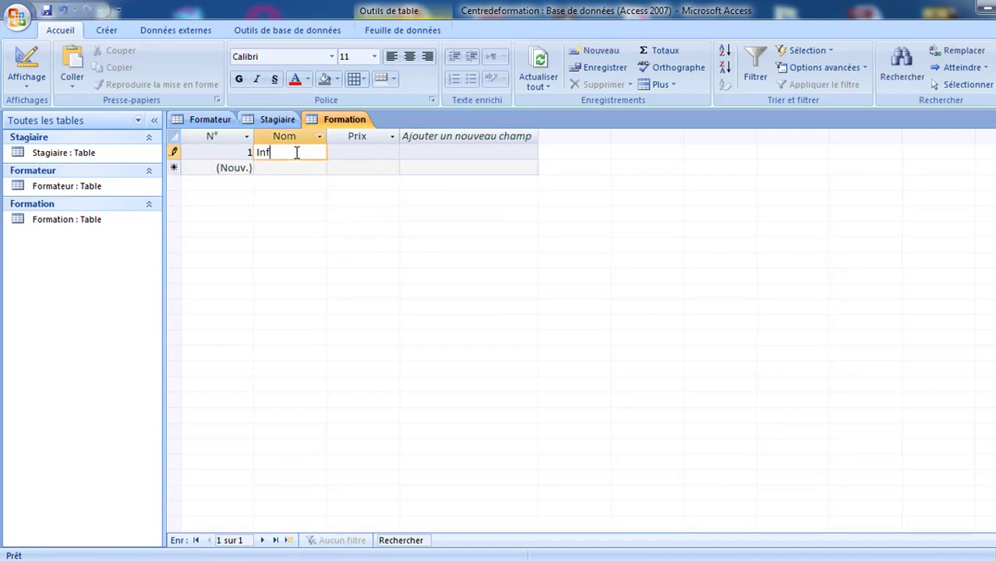
type("ormatique")
key("Tab")
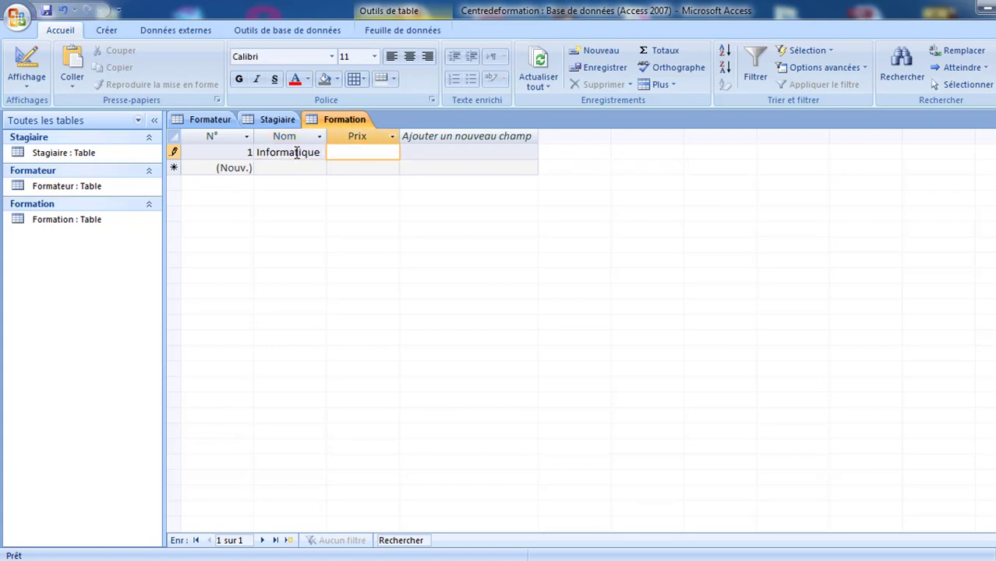
type("300")
key("Tab")
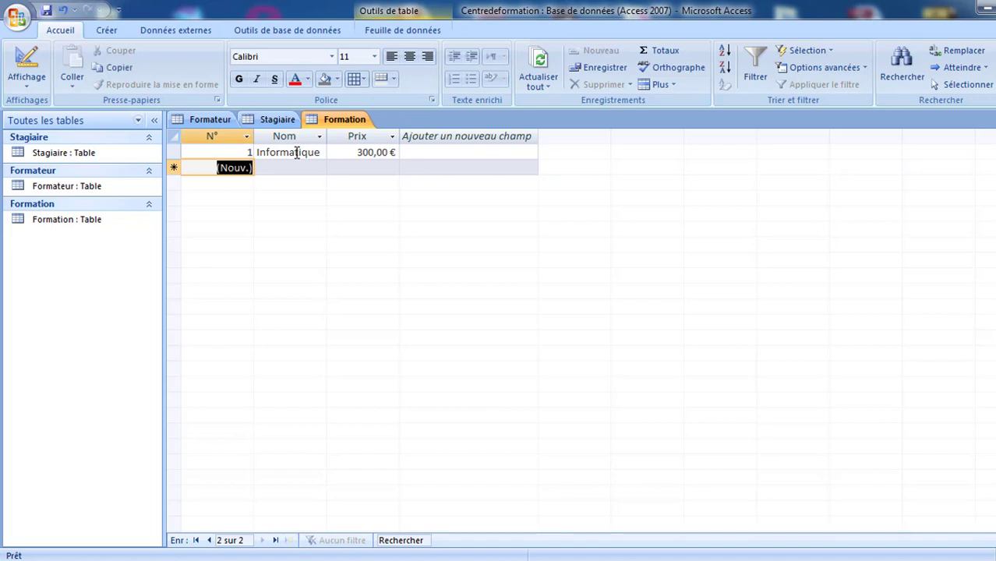
key("Tab")
type("I")
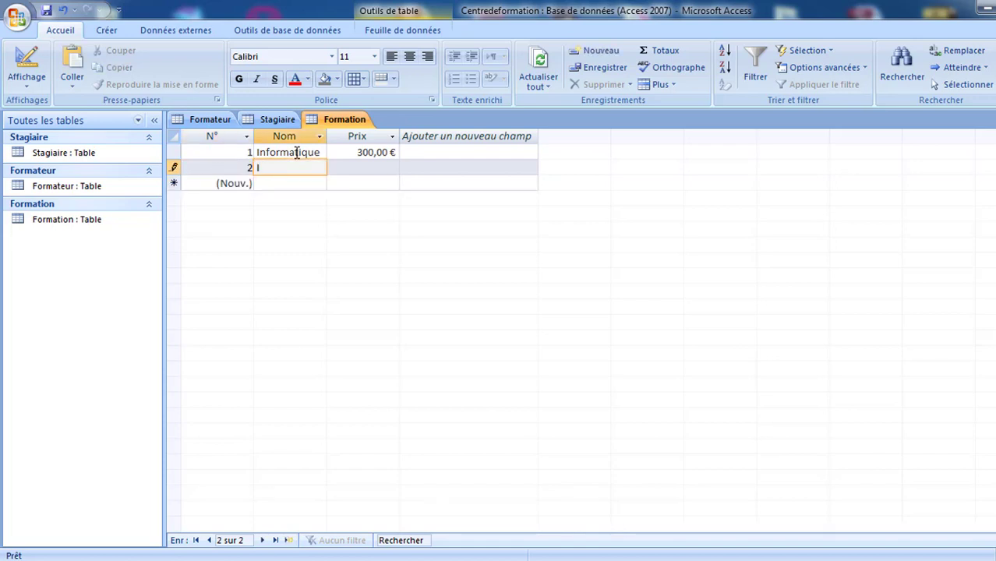
type("nfo")
type("r")
type("grao")
type("hie")
key("Tab")
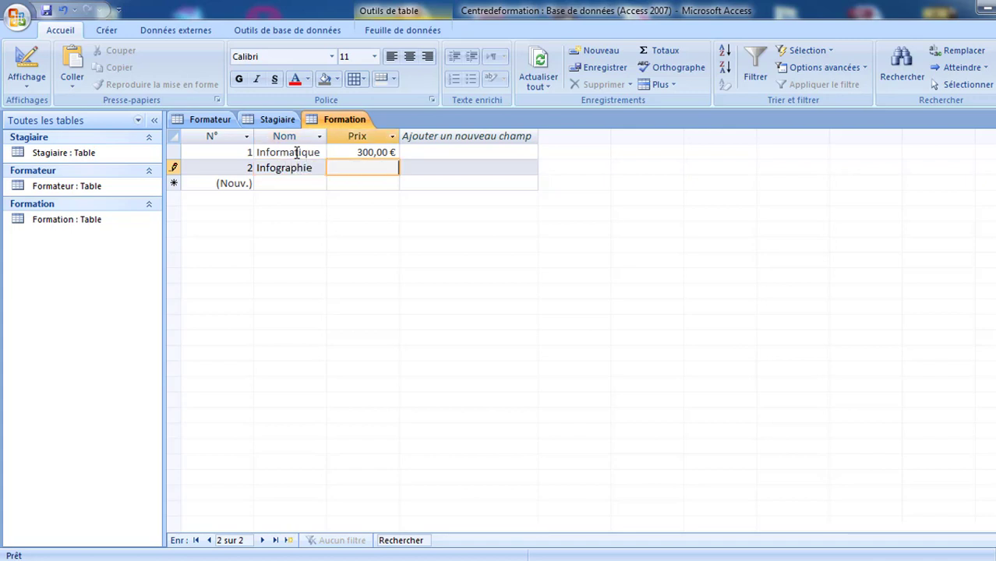
type("250")
key("Tab")
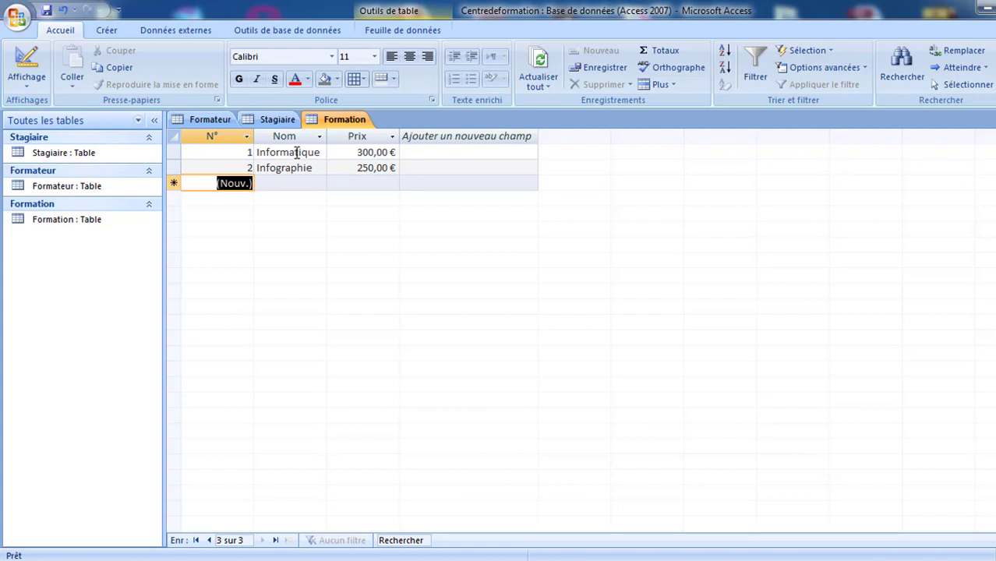
- Add Cuisine at 240 and Acueil at 290, then save the table
key("Tab")
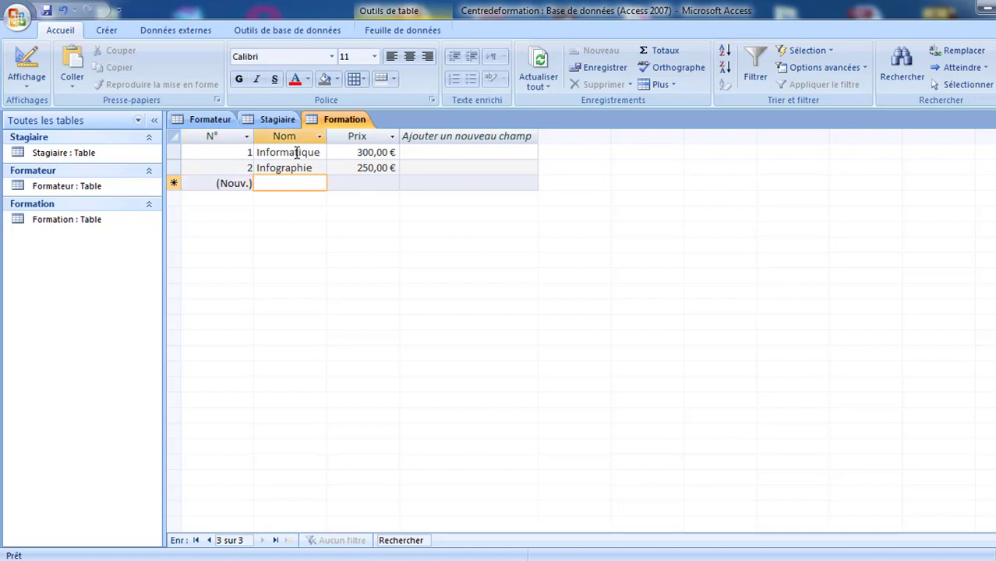
type("Cuisine")
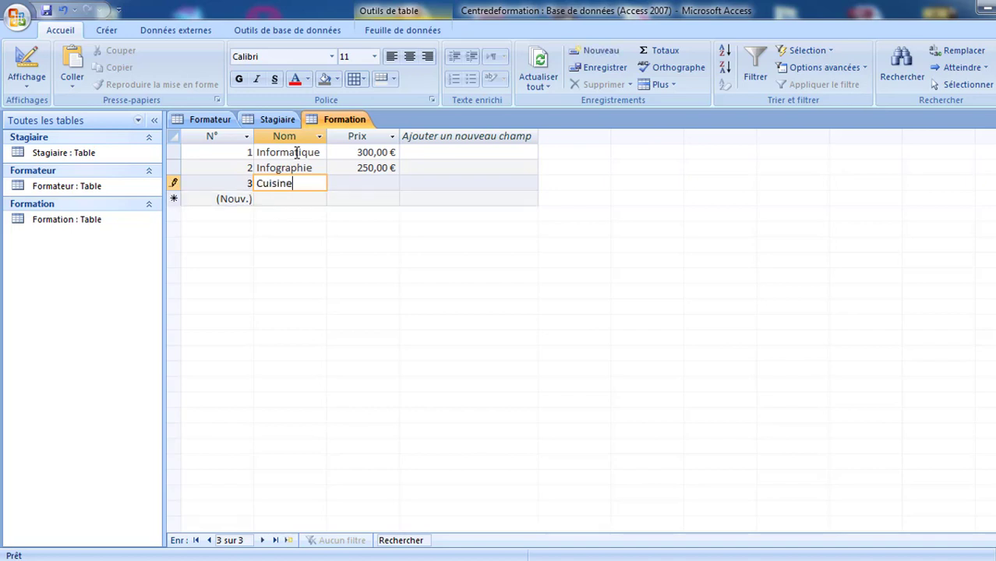
key("Tab")
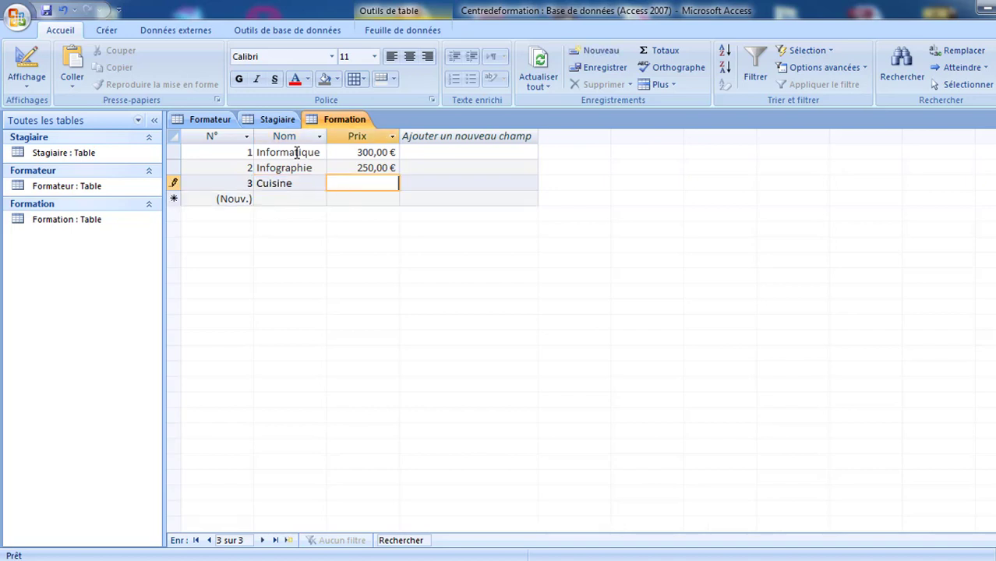
type("240")
key("Tab")
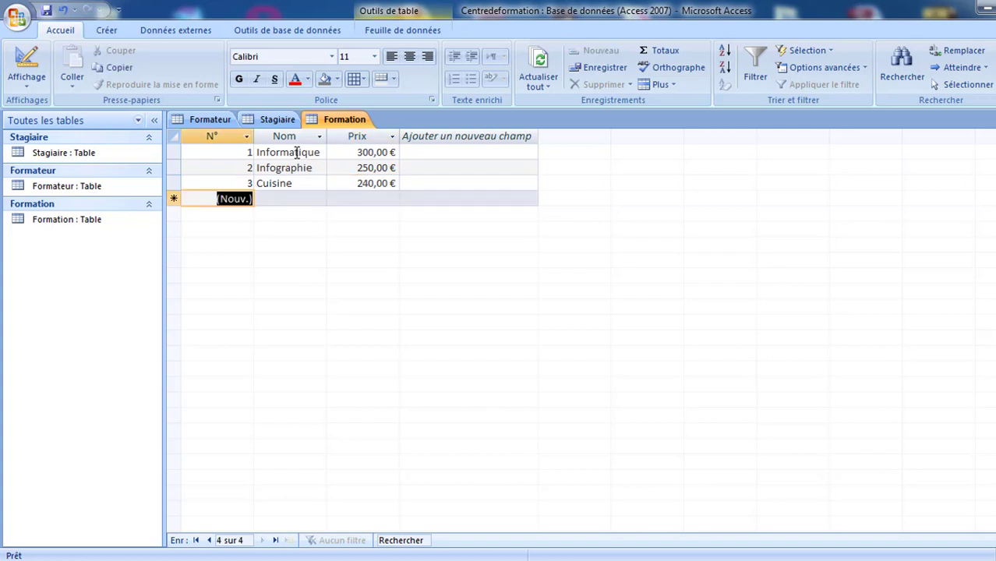
key("Tab")
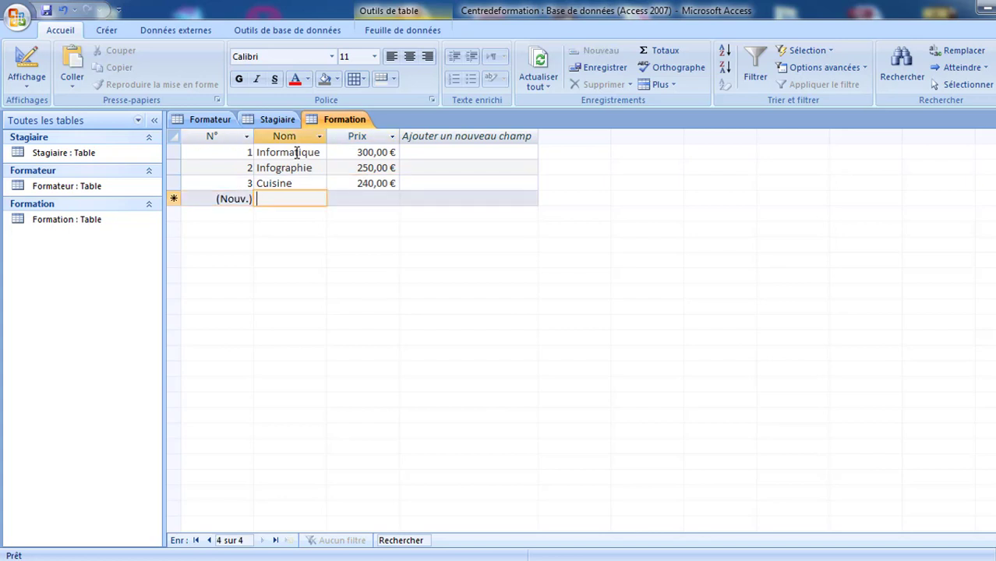
key("Tab")
type("Ac")
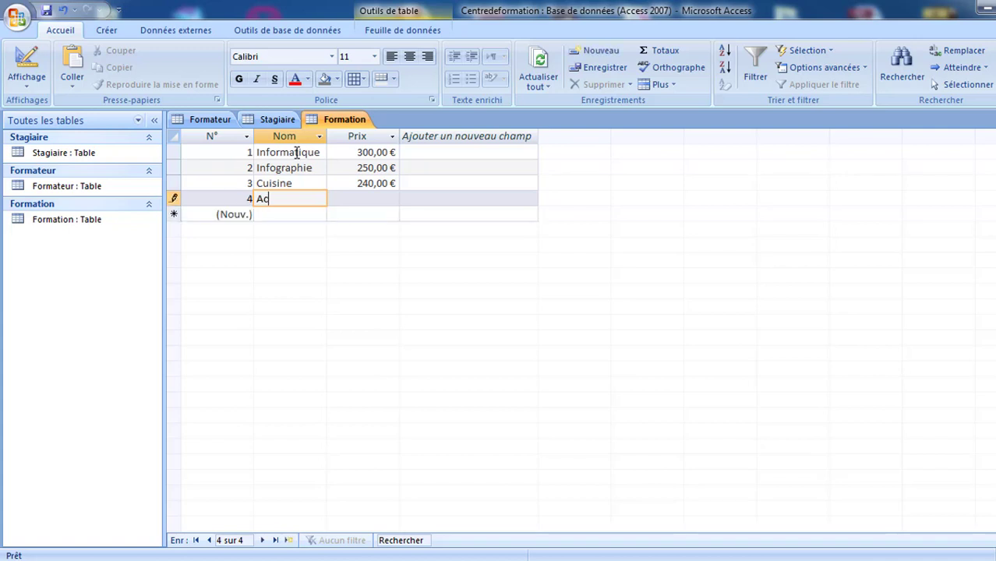
type("ueil")
key("Tab")
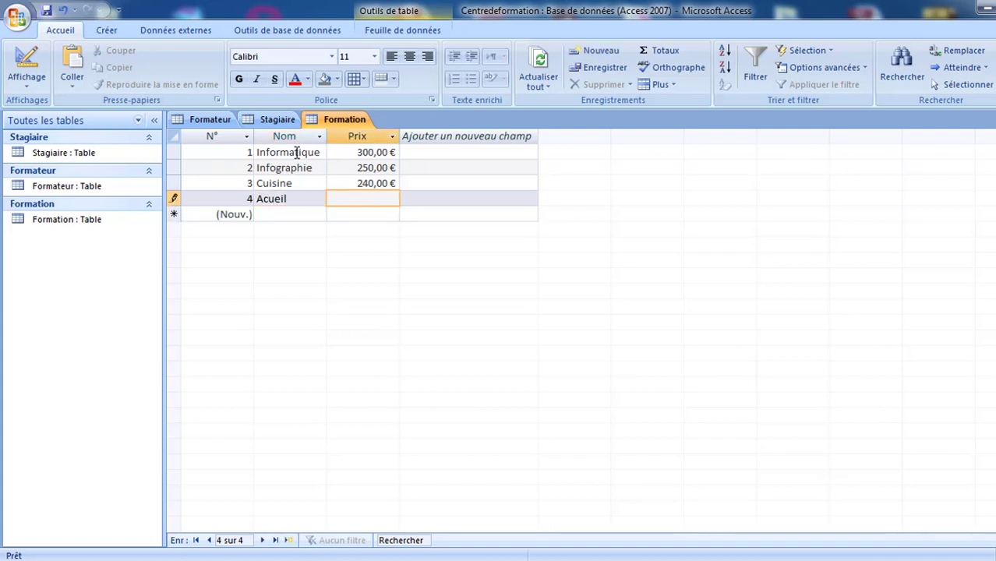
type("290")
key("Tab")
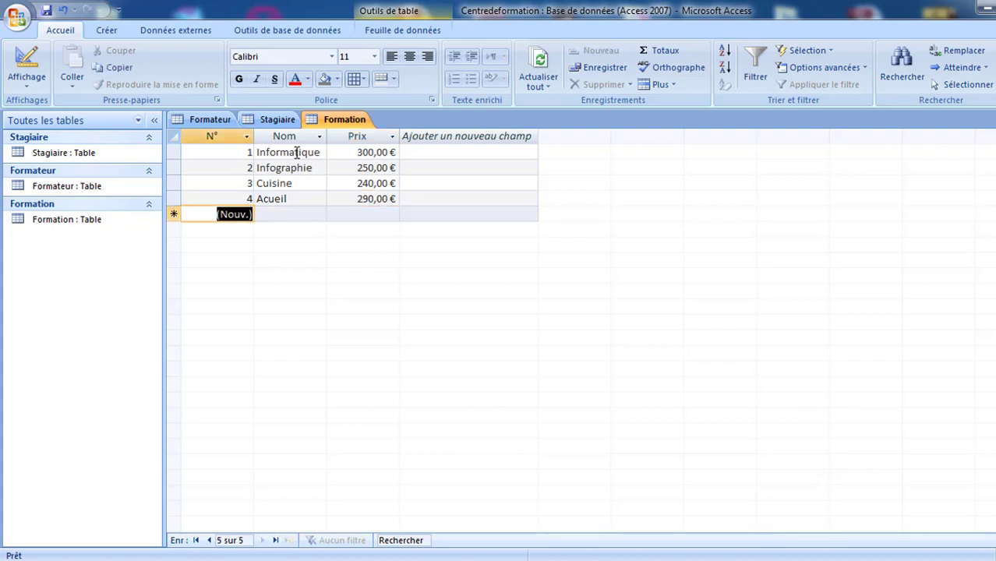
key("ctrl+s")
- Open Relations from the Feuille de données tab and show the Afficher la table list
left_click(413, 29)
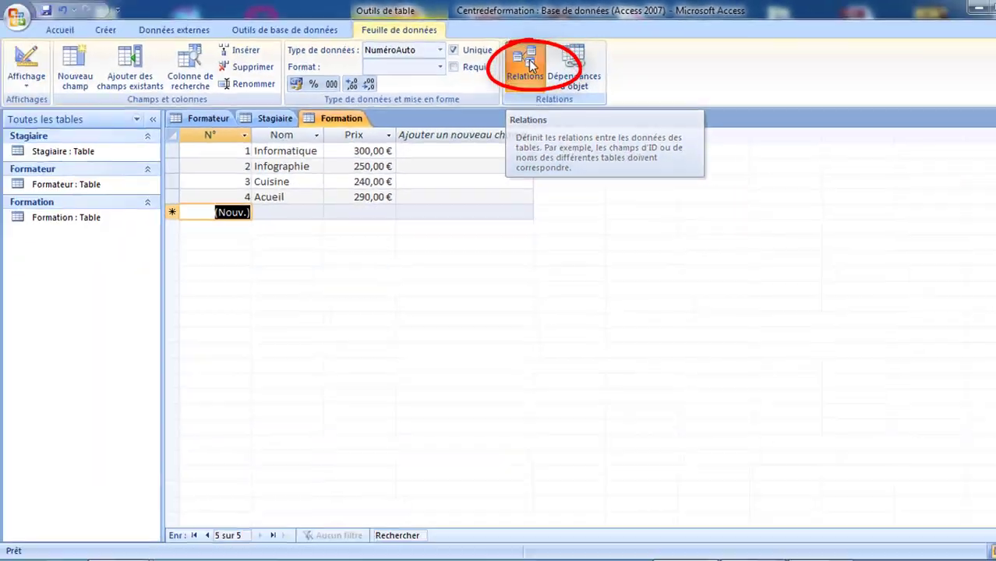
left_click(493, 99)
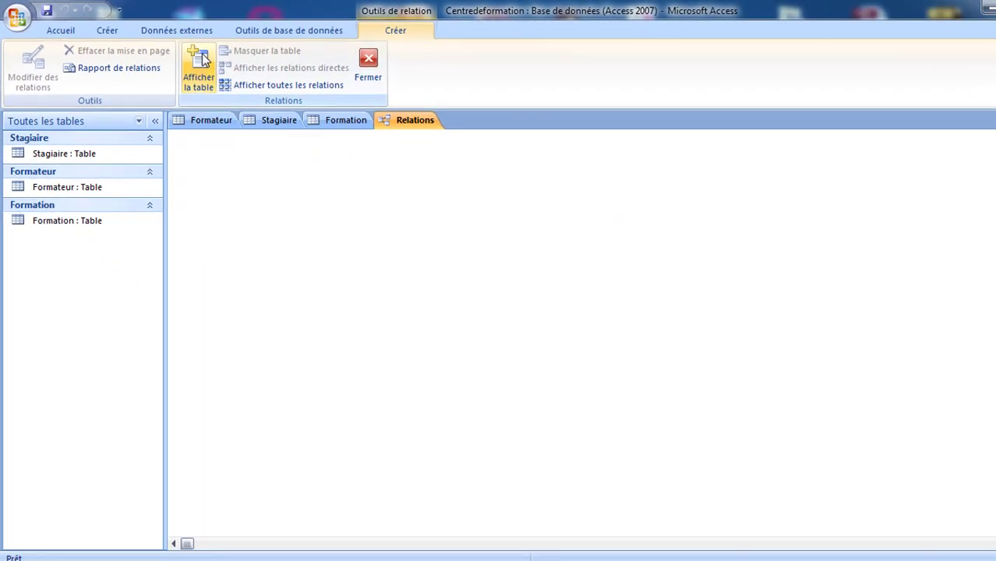
left_click(400, 139)
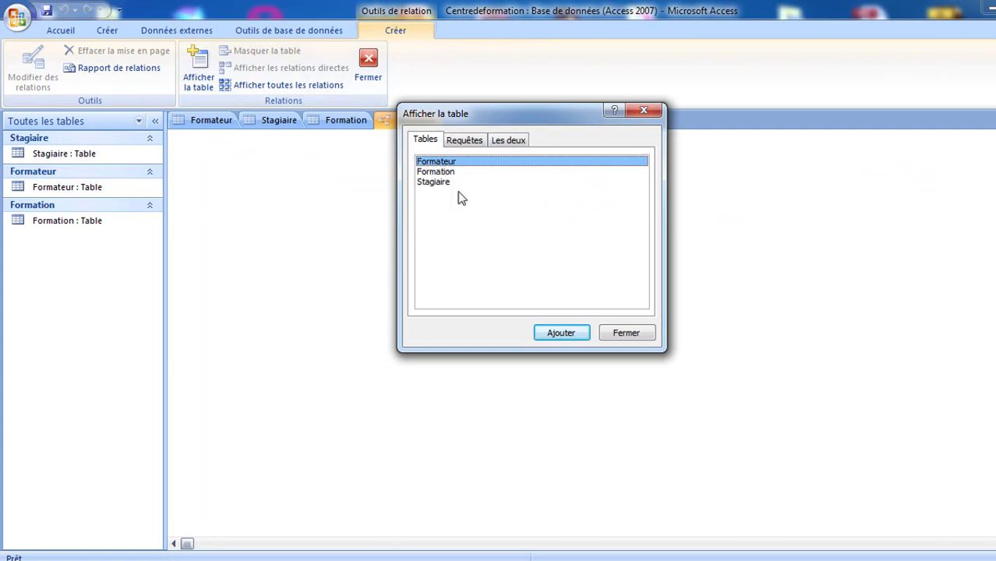
- Add Formateur, Formation and Stagiaire to the Relations window, then close Afficher la table
left_click(444, 172)
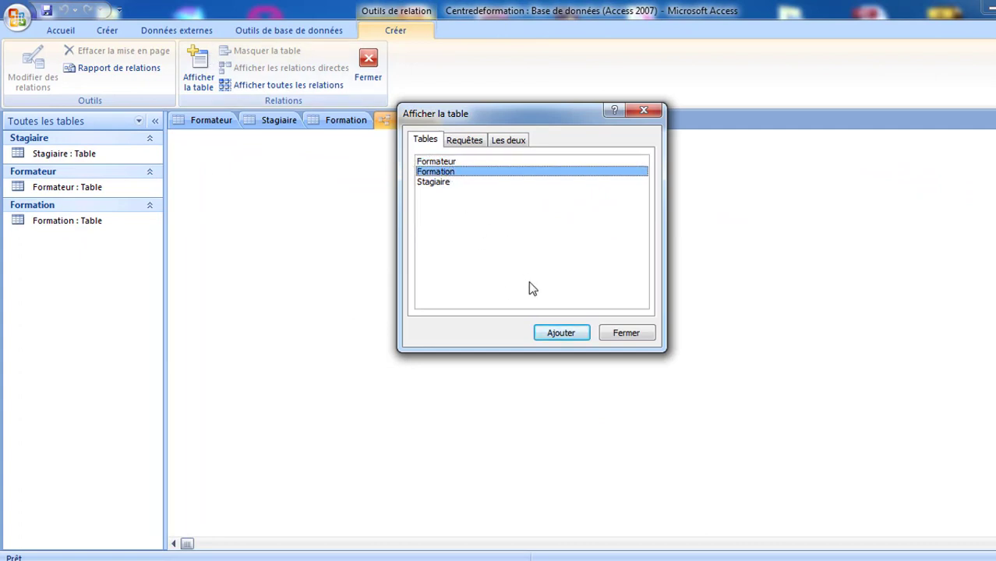
left_click(443, 162)
double_click(443, 163)
double_click(443, 172)
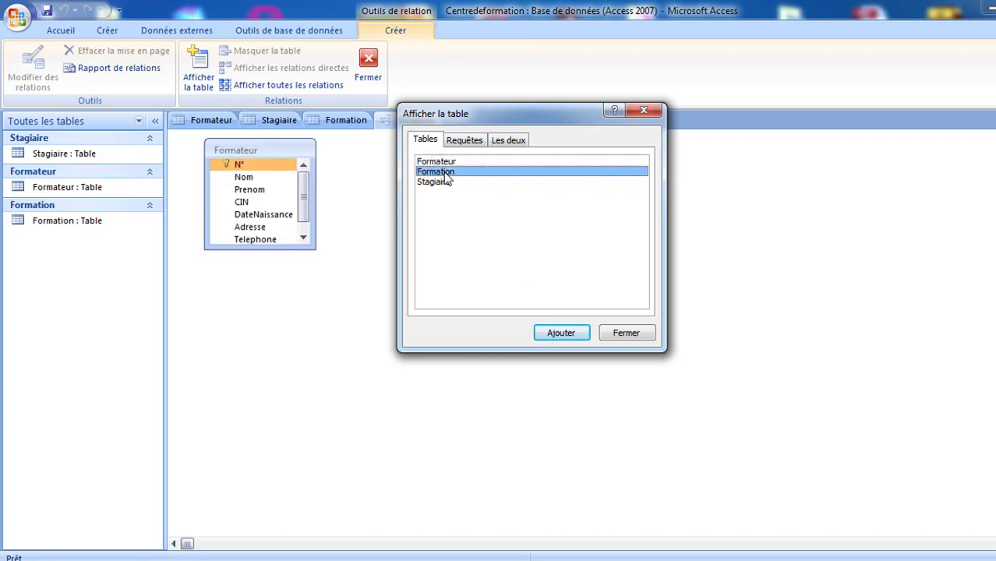
left_click(440, 181)
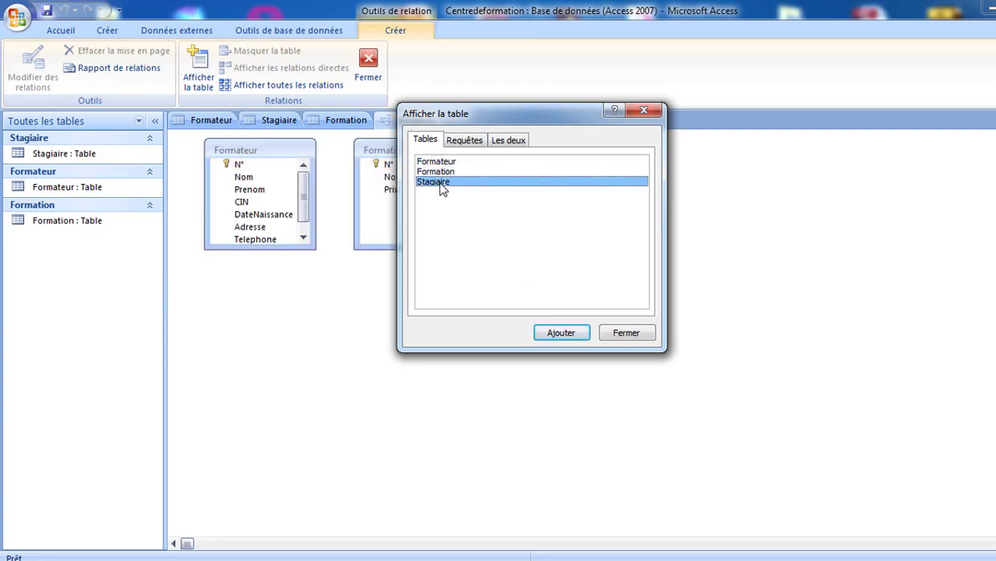
double_click(440, 184)
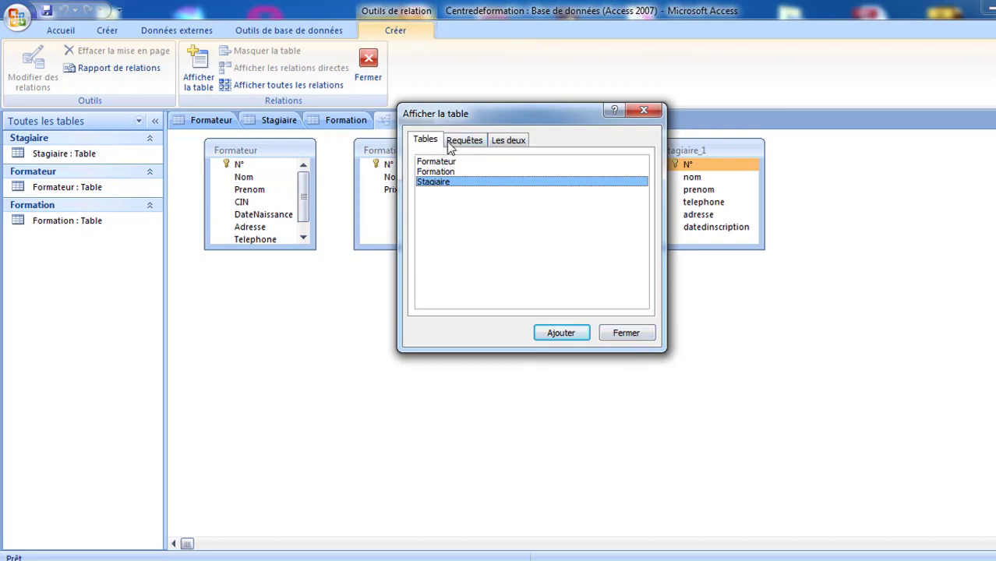
left_click(518, 141)
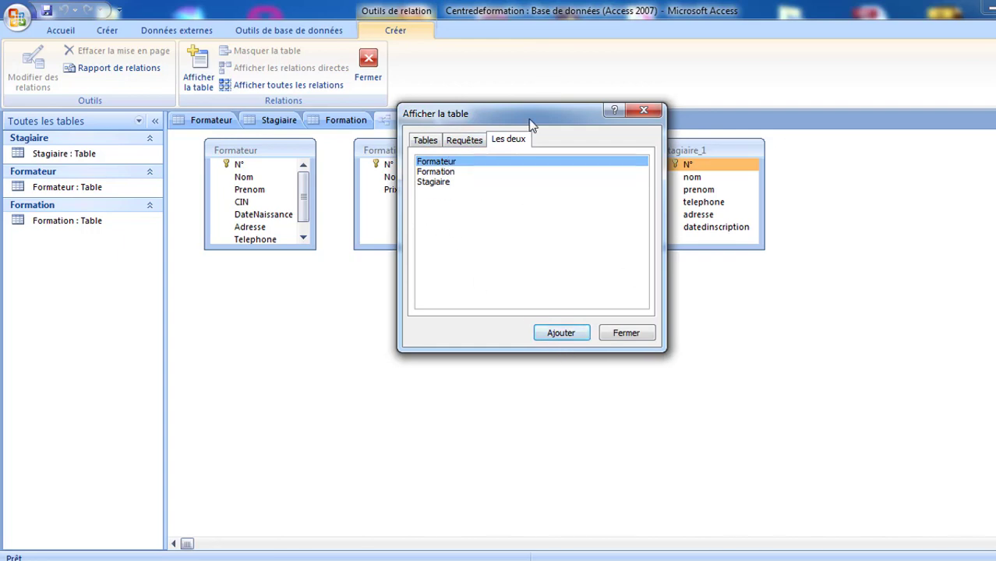
left_click_drag(530, 116, 671, 249)
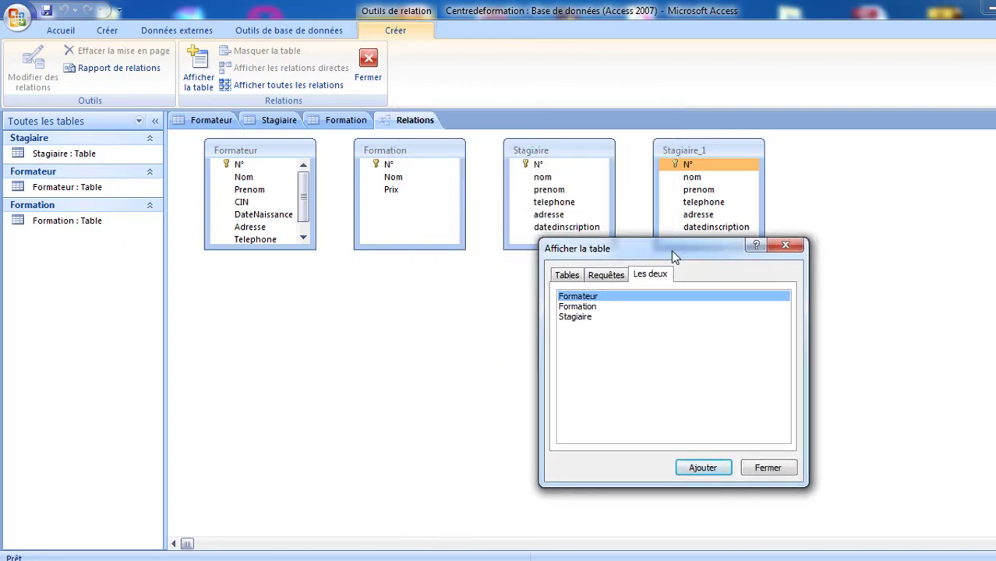
left_click(774, 469)
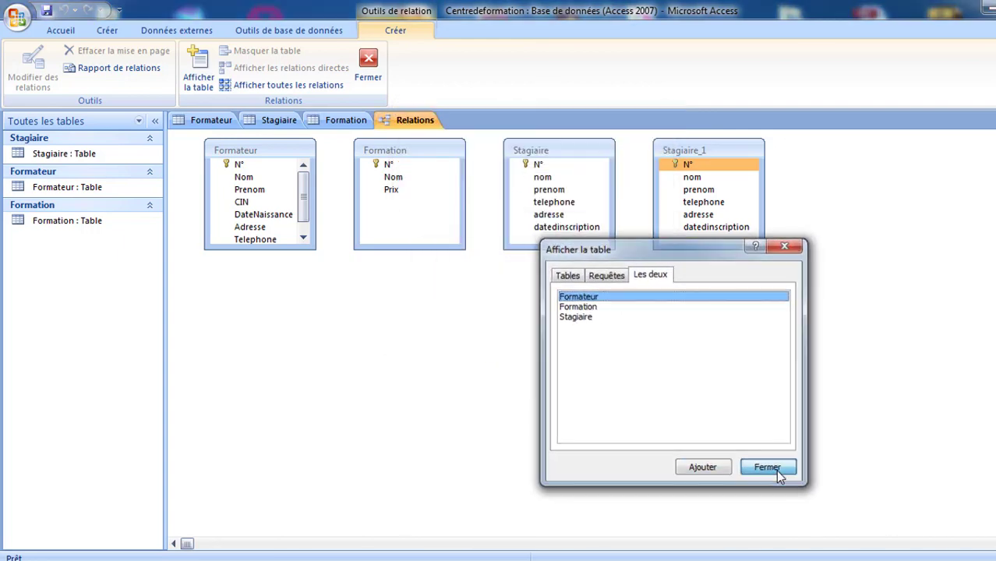
- Hide the duplicate Stagiaire_1 table and reposition the Stagiaire and Formation boxes
right_click(717, 152)
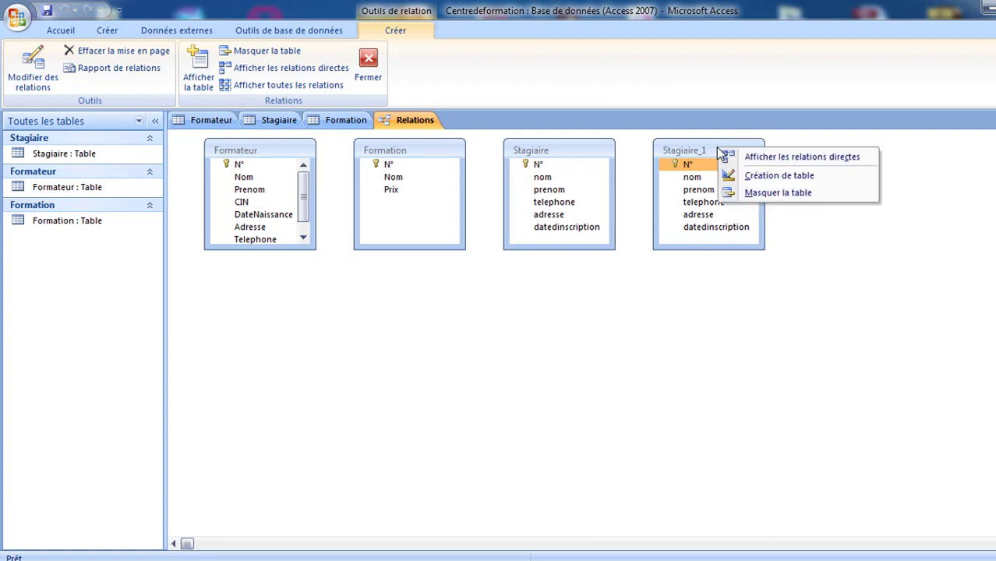
left_click(751, 192)
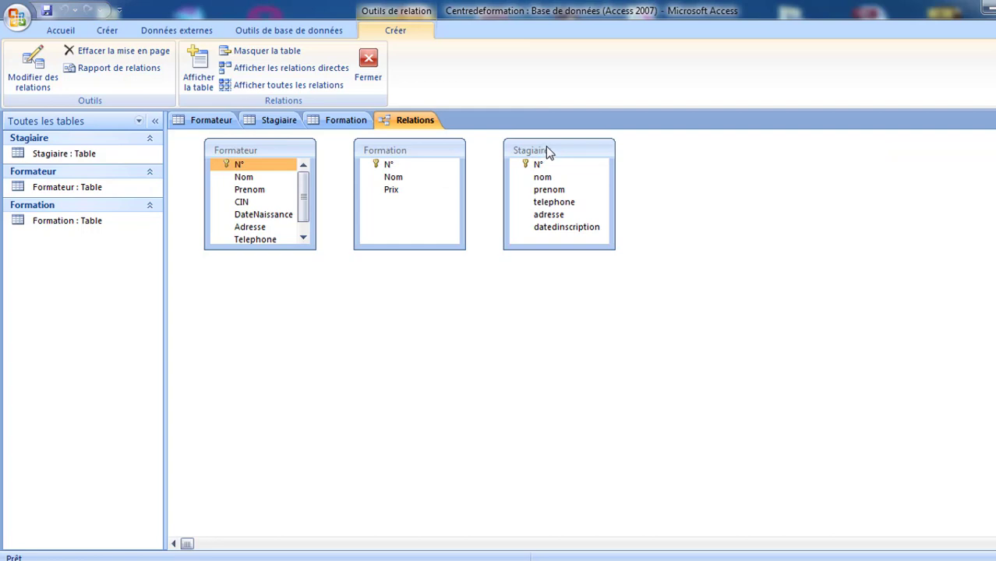
left_click_drag(546, 150, 379, 310)
left_click_drag(393, 151, 669, 194)
left_click_drag(386, 312, 418, 175)
left_click(251, 158)
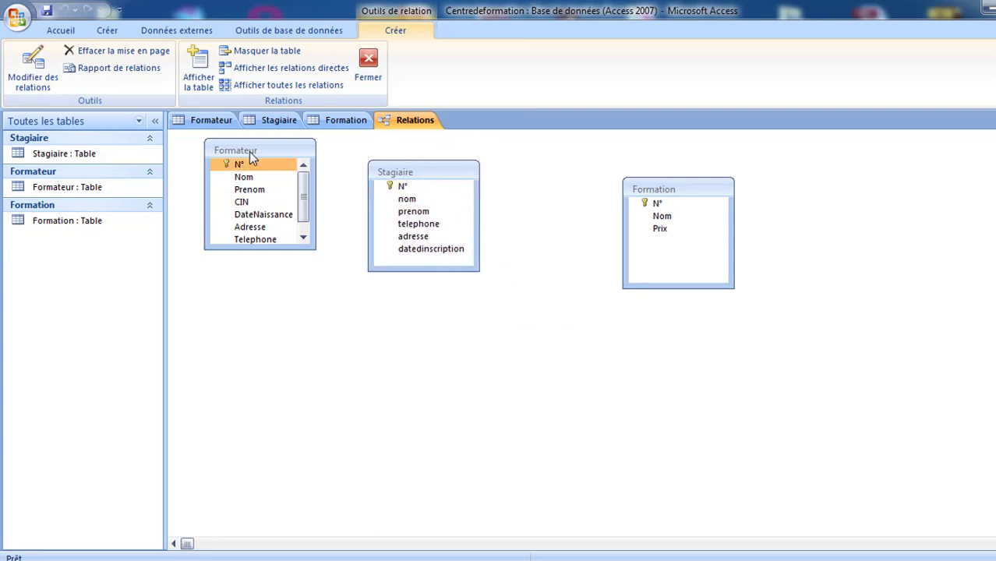
- Hide the Formateur table and enlarge the Stagiaire and Formation boxes
right_click(250, 152)
left_click(240, 148)
right_click(240, 148)
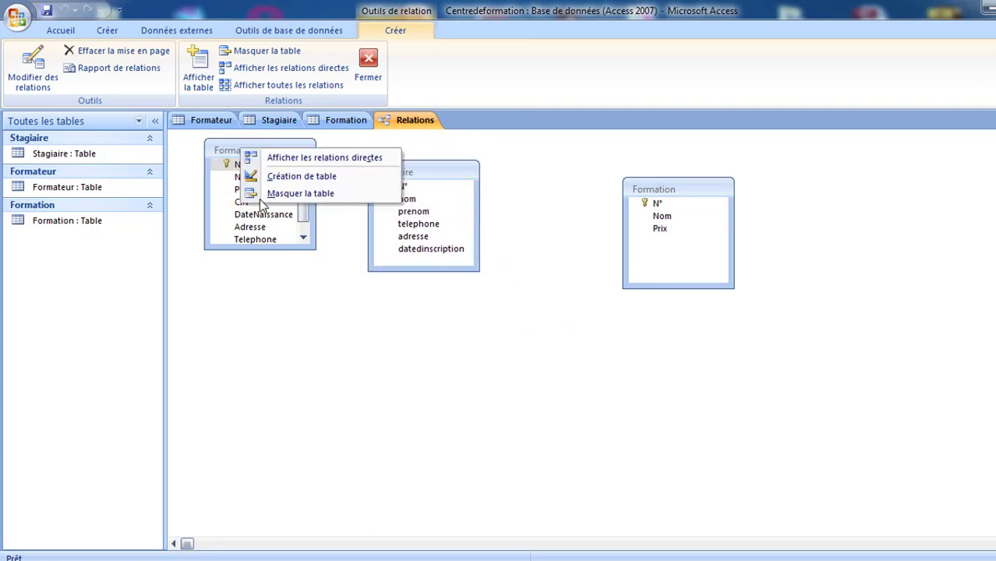
left_click(273, 192)
left_click_drag(477, 270, 516, 309)
left_click_drag(670, 193, 667, 160)
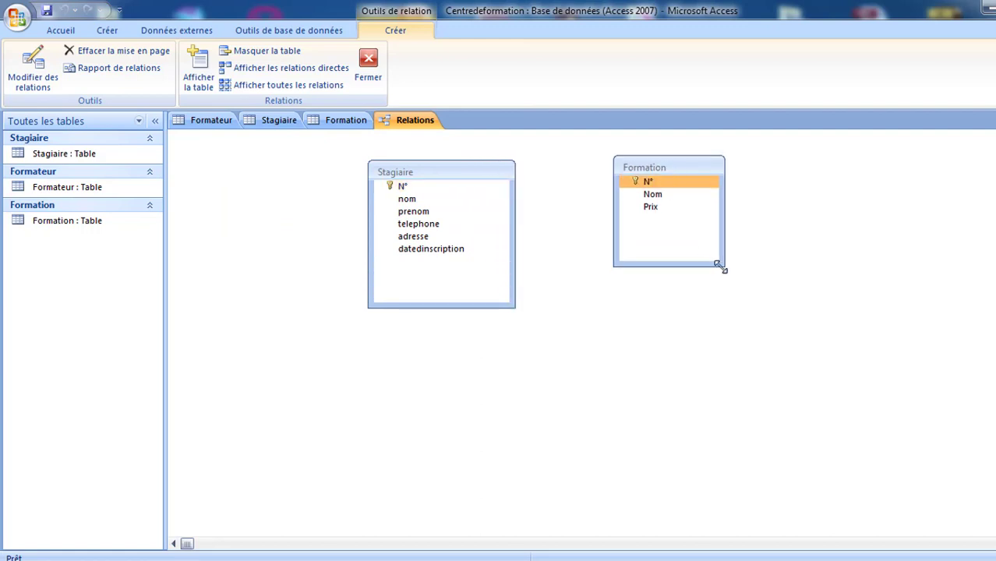
left_click_drag(719, 265, 744, 315)
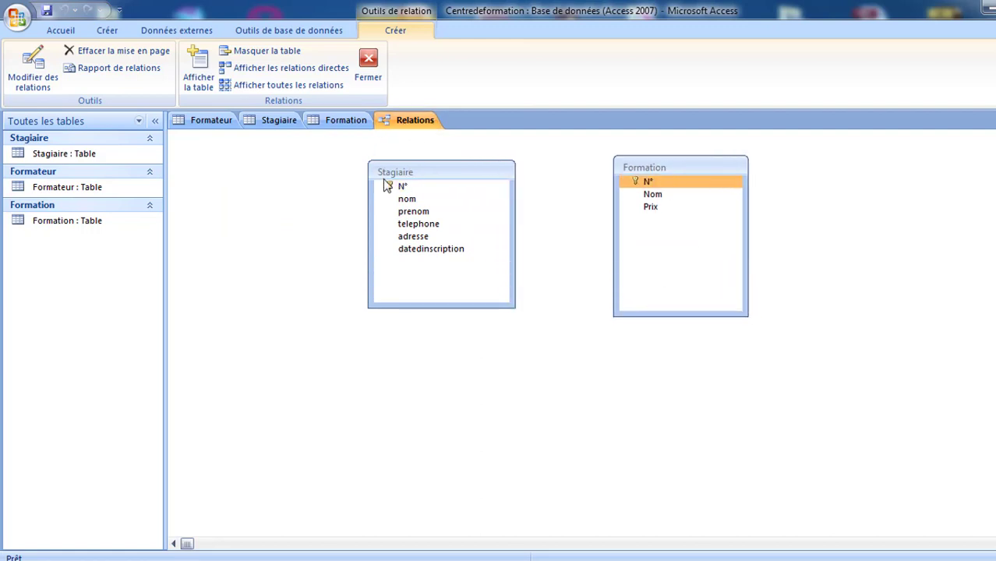
- Drag Formation further right and Stagiaire to the left in the Relations window
left_click_drag(655, 168, 723, 168)
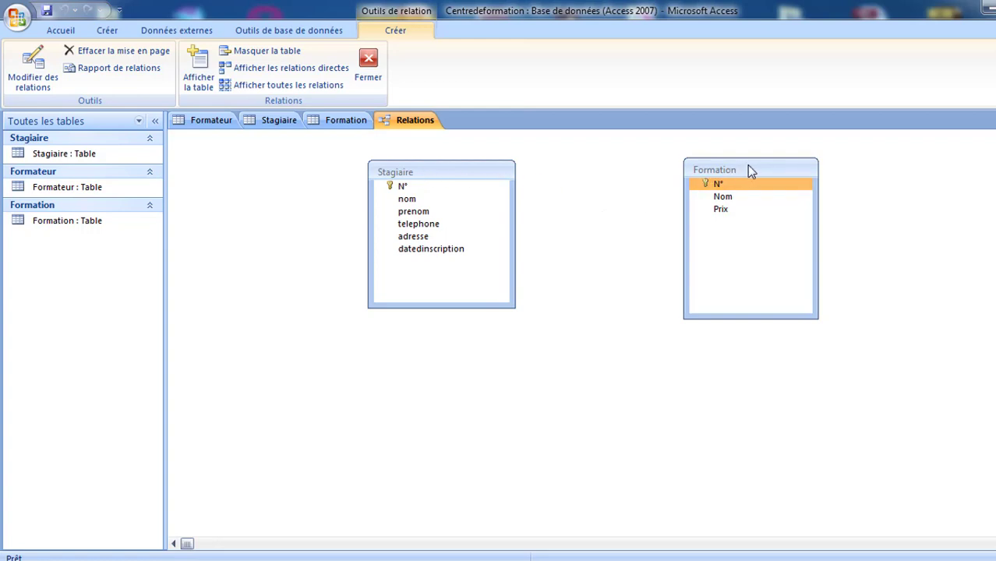
left_click_drag(749, 169, 782, 171)
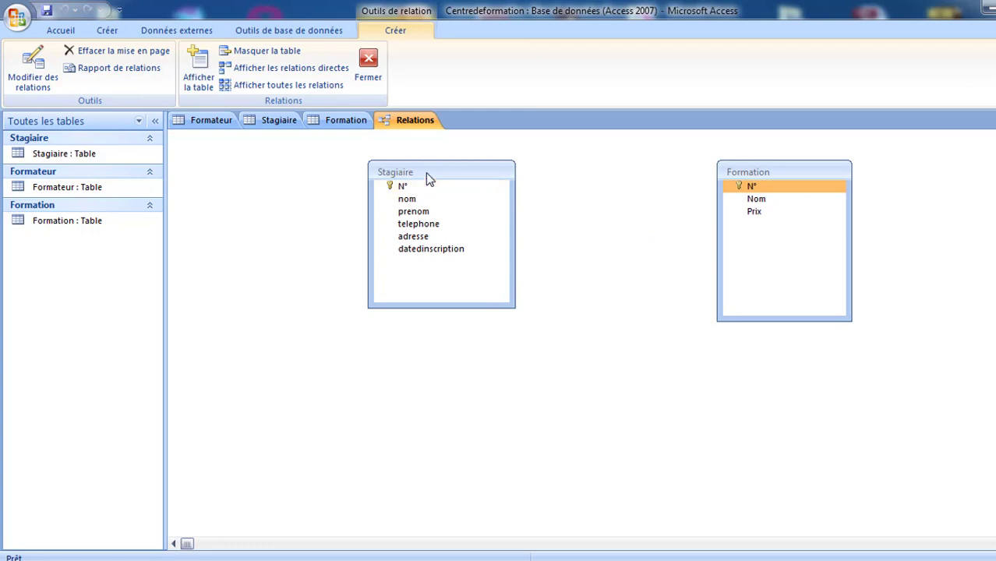
left_click_drag(428, 173, 350, 170)
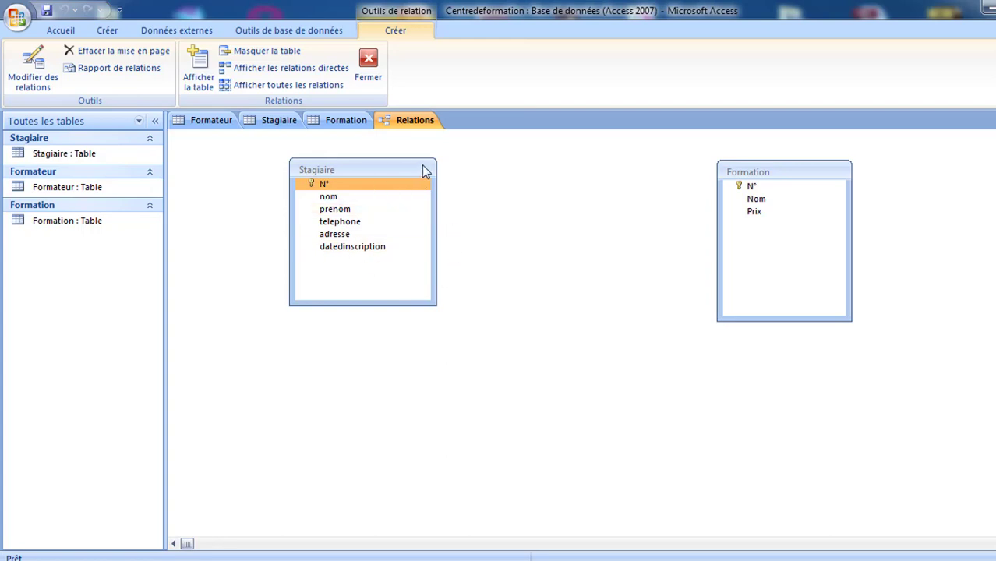
- Fine-tune the positions of the Stagiaire and Formation boxes, then select Formation
left_click_drag(415, 164, 453, 175)
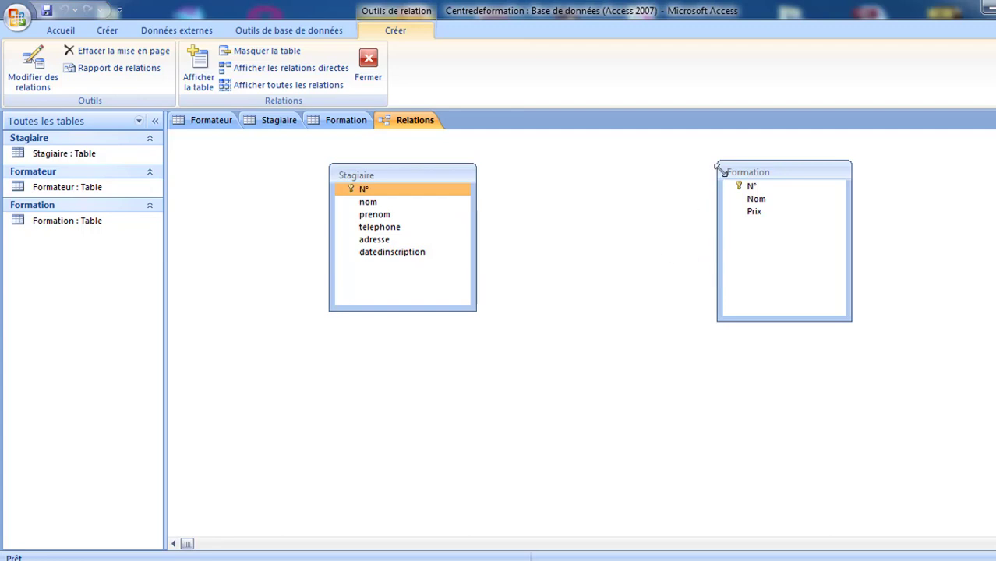
left_click_drag(740, 175, 778, 178)
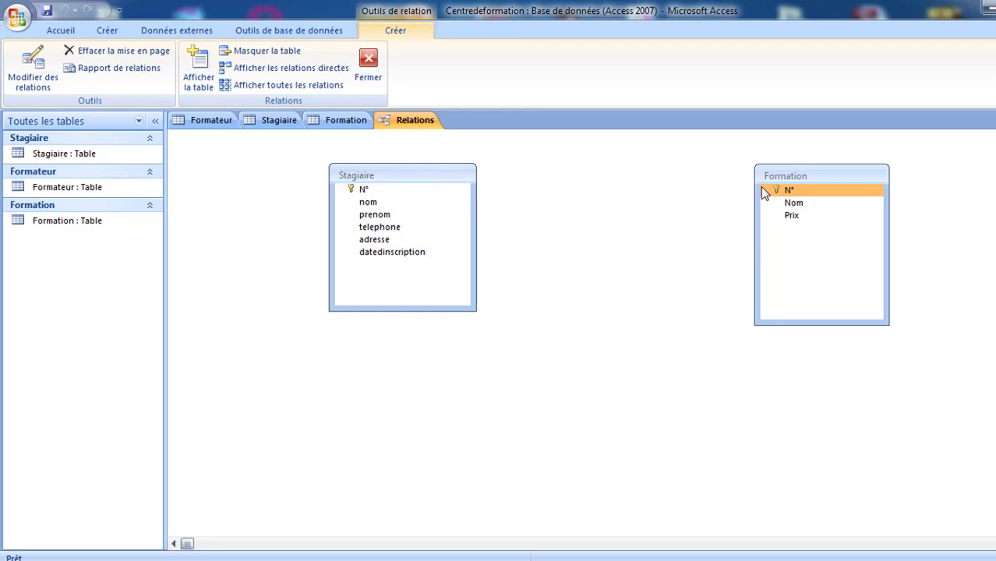
left_click(457, 255)
left_click_drag(542, 238, 450, 250)
left_click_drag(417, 172, 404, 175)
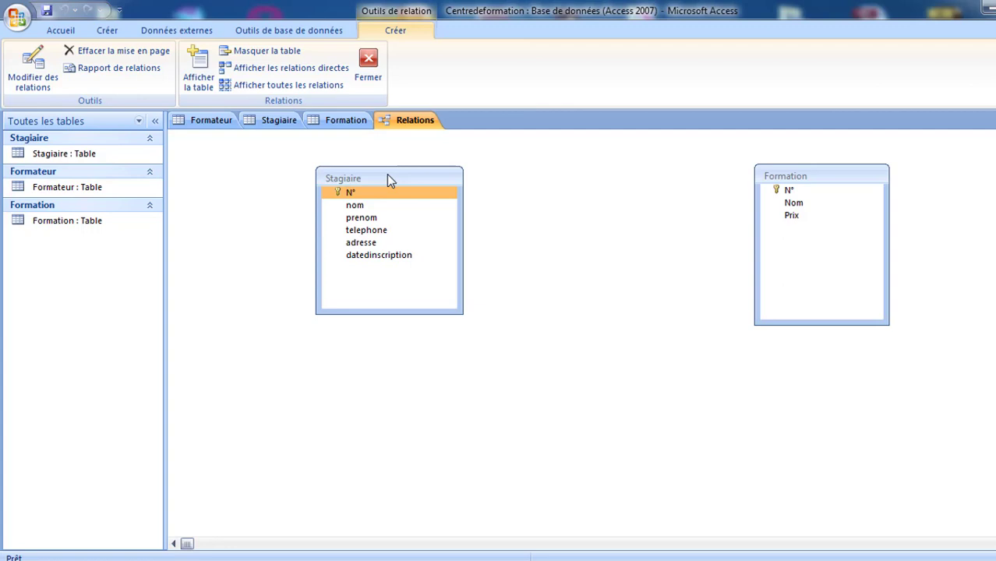
left_click_drag(388, 175, 343, 173)
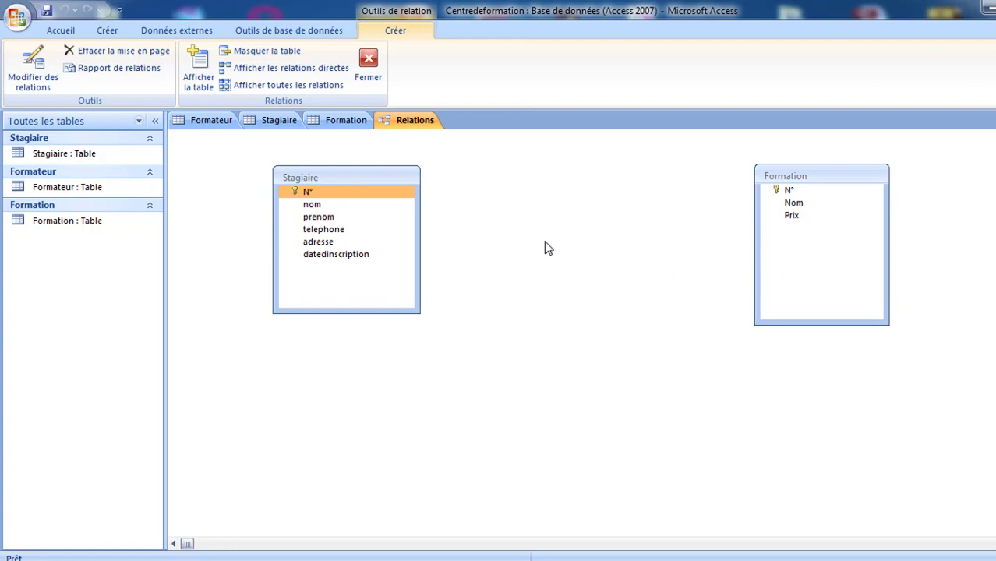
left_click_drag(386, 176, 364, 170)
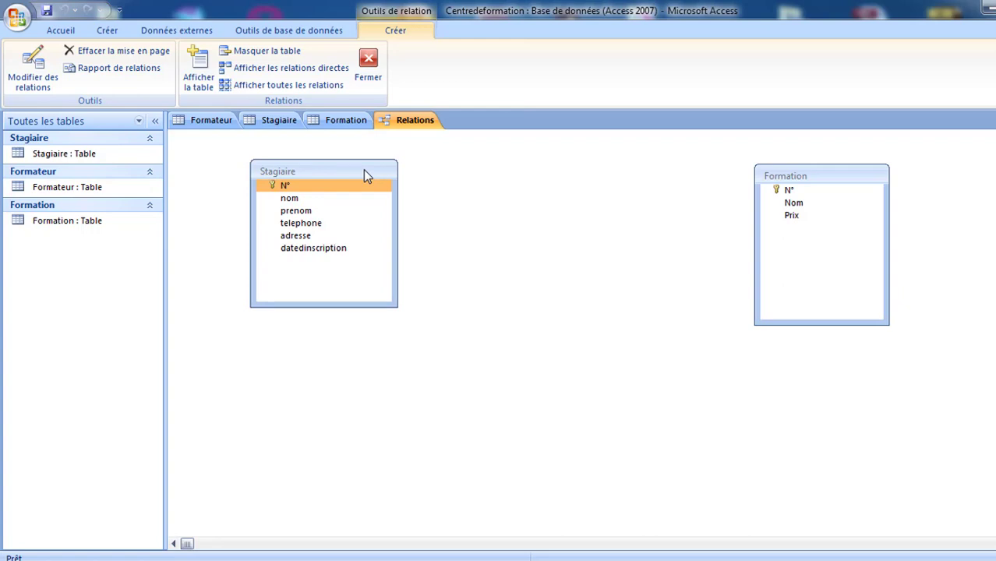
left_click_drag(363, 170, 382, 180)
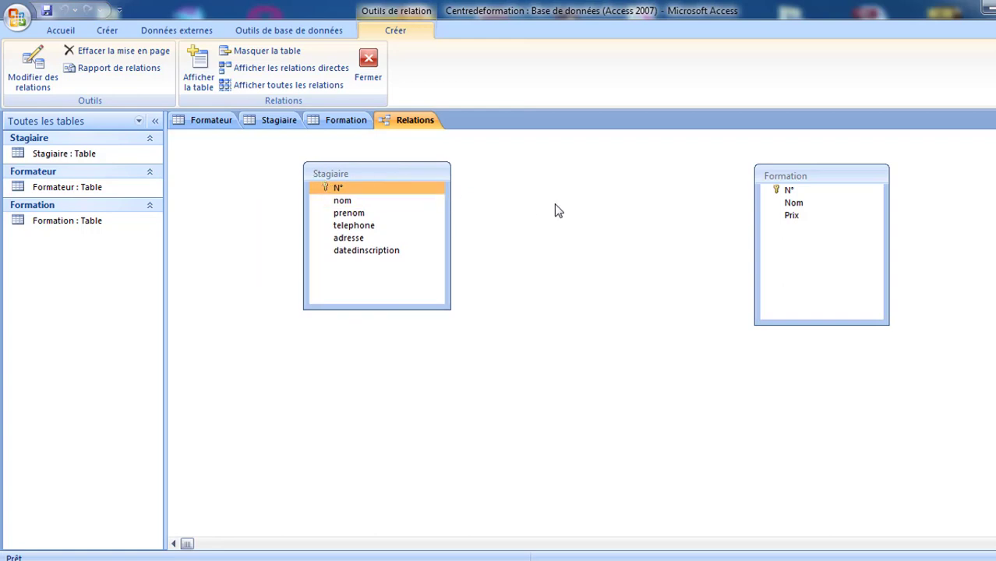
left_click(829, 178)
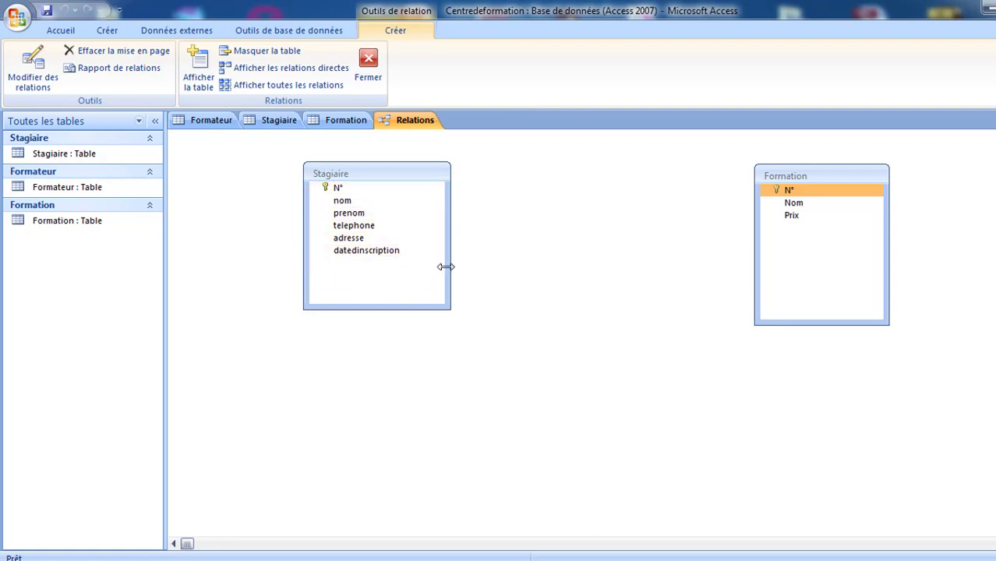
- Select datedinscription in Stagiaire and N° in Formation, then return to the Stagiaire datasheet
left_click(340, 254)
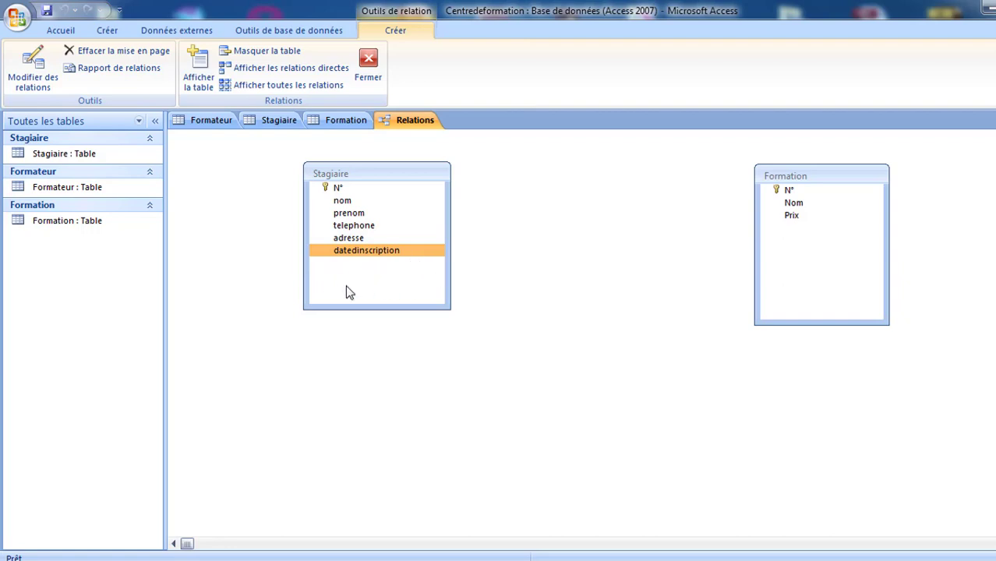
left_click(776, 191)
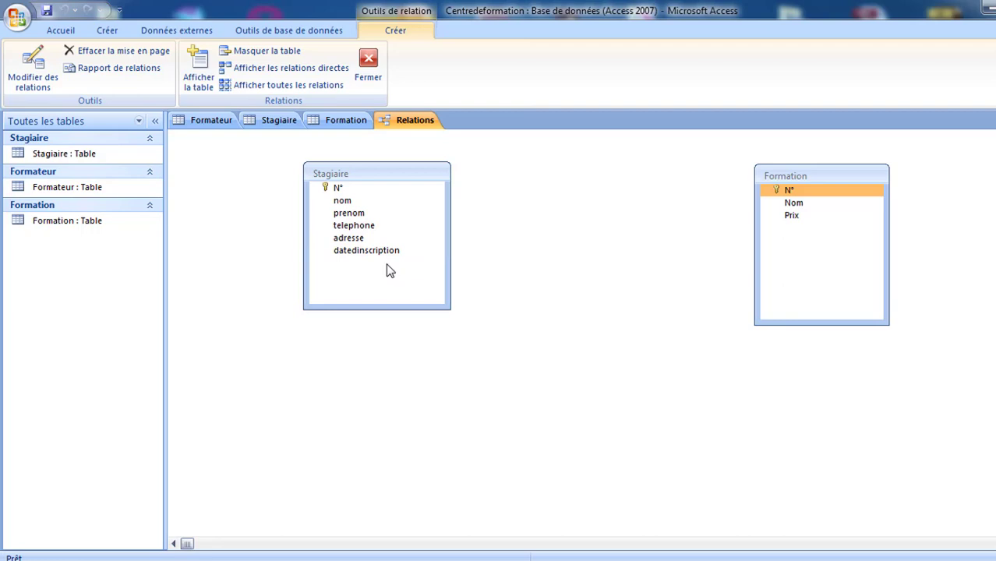
left_click(272, 122)
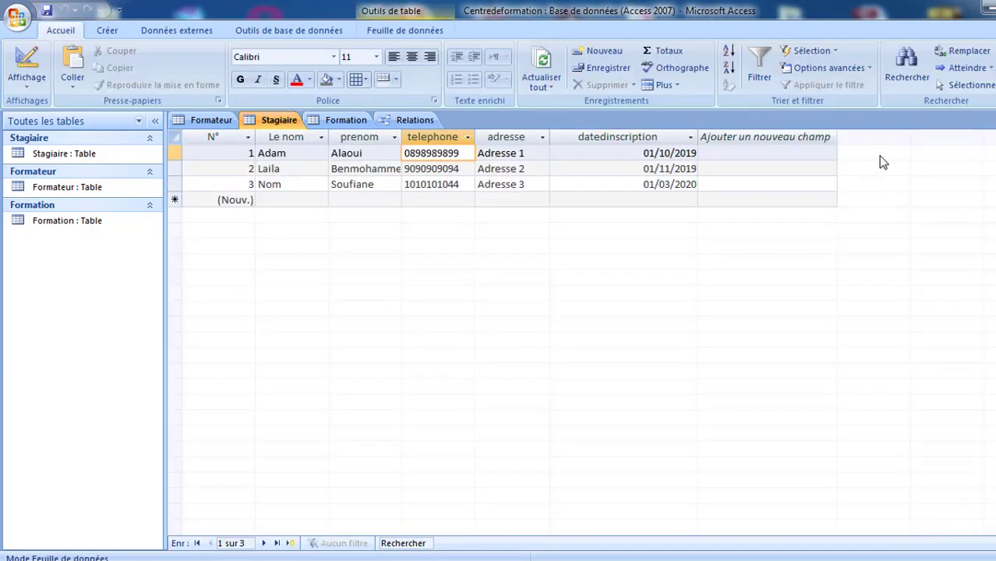
- Add a new field named n_formation to the Stagiaire datasheet after datedinscription
left_click(756, 133)
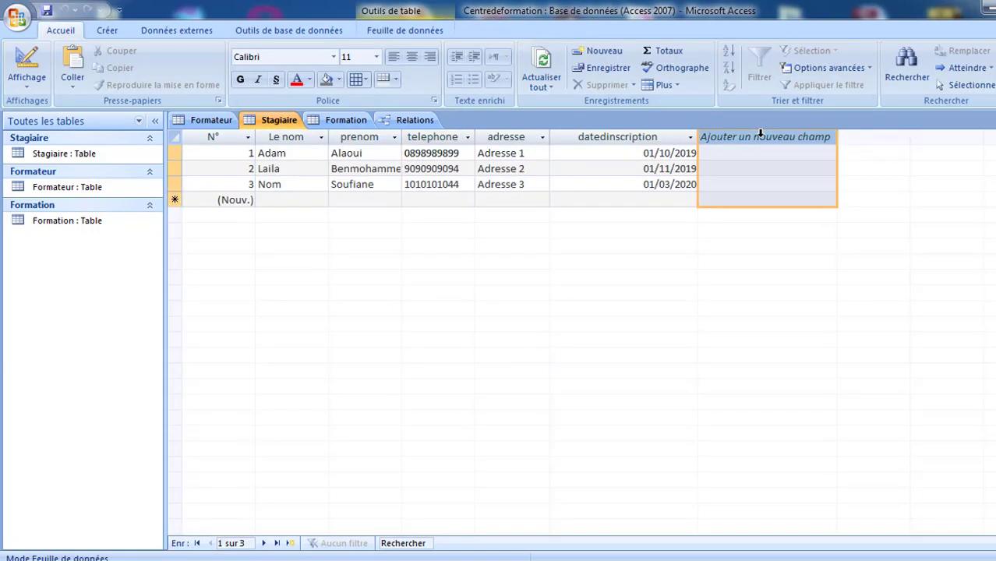
double_click(746, 137)
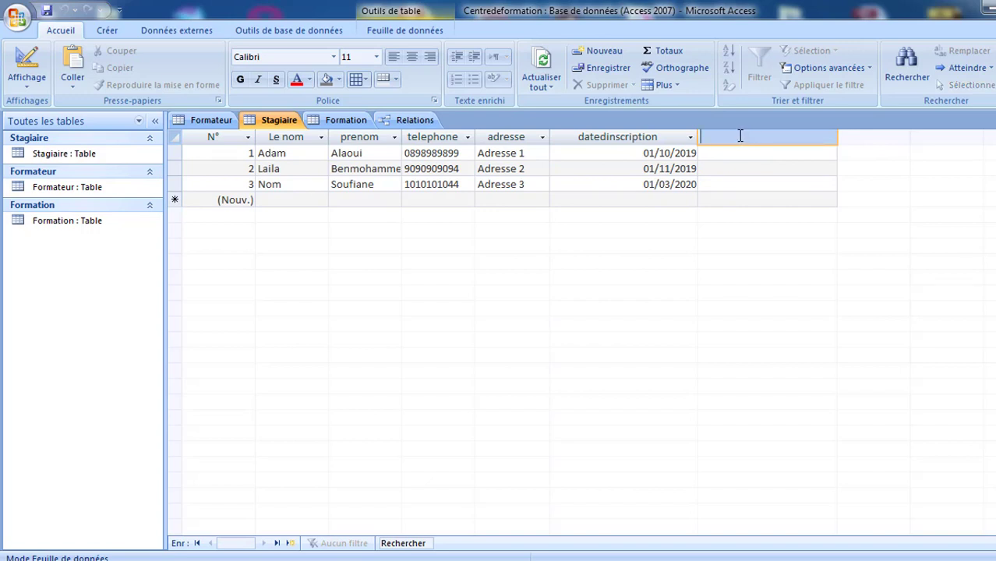
type("N")
key("BackSpace")
type("n_formation")
key("Return")
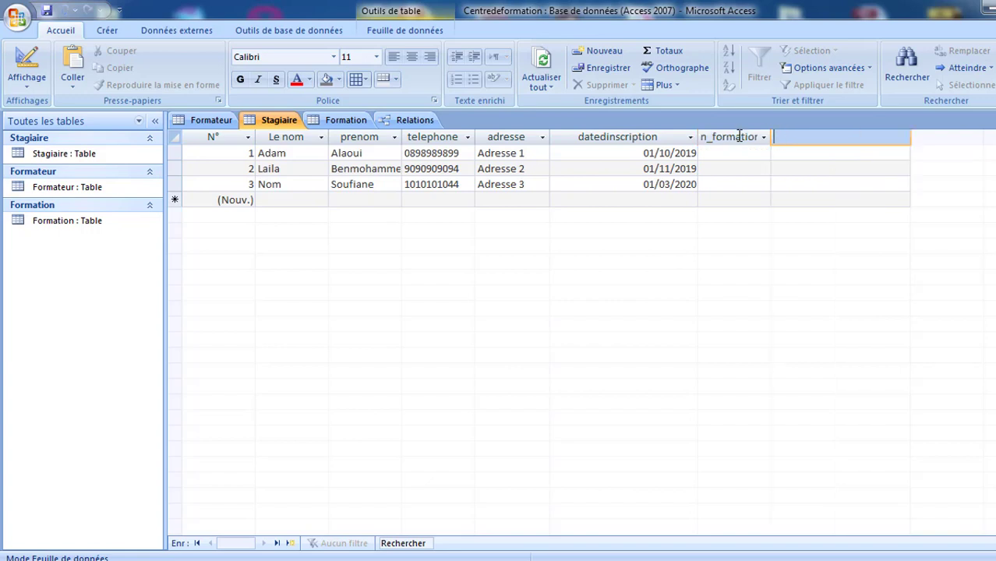
- In Stagiaire's design view, set n_formation's data type to Numérique
right_click(269, 120)
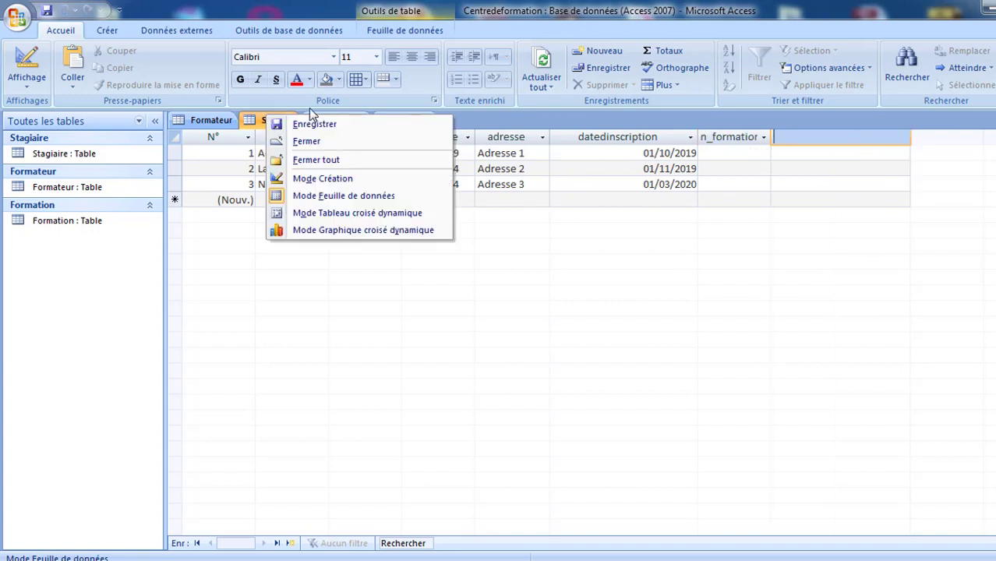
left_click(309, 179)
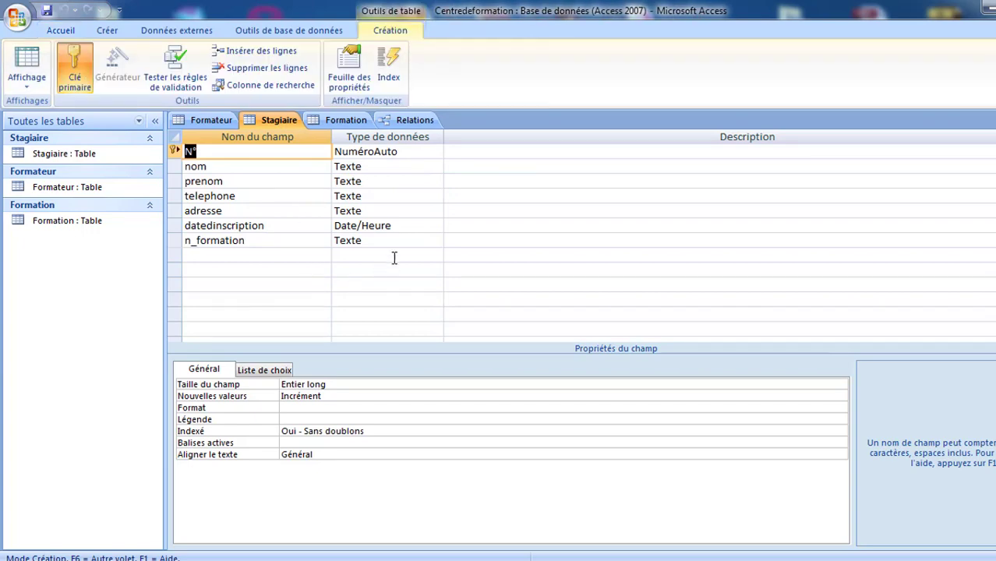
left_click(405, 240)
left_click(436, 242)
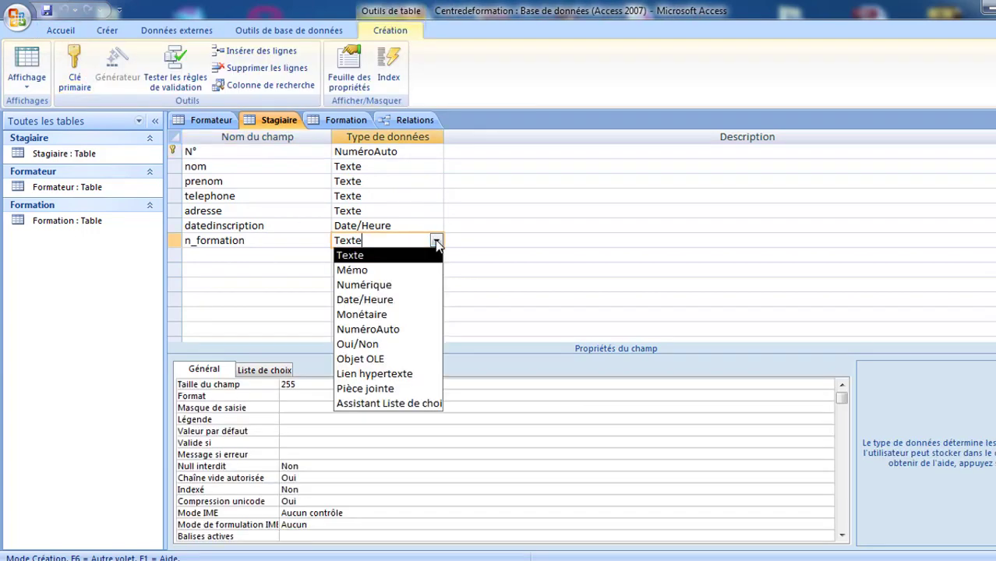
left_click(434, 285)
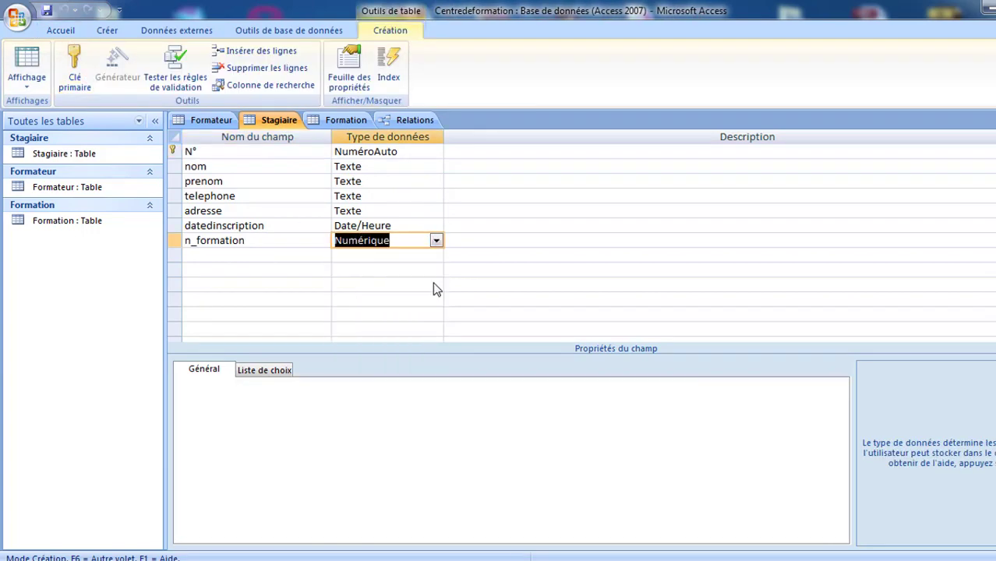
- Save the Stagiaire design, accept the data-loss warning, and return to the Relations diagram
left_click(47, 10)
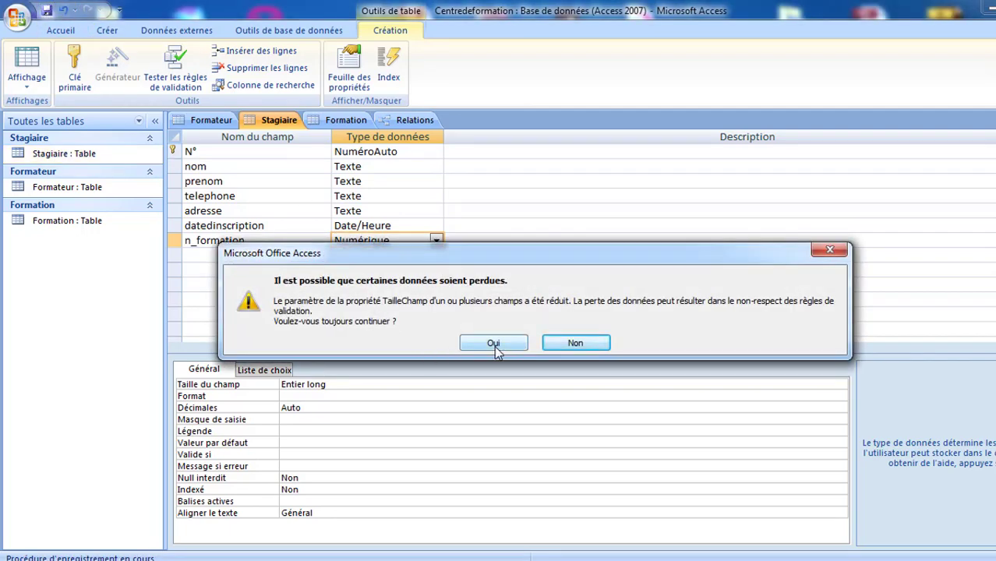
left_click(494, 345)
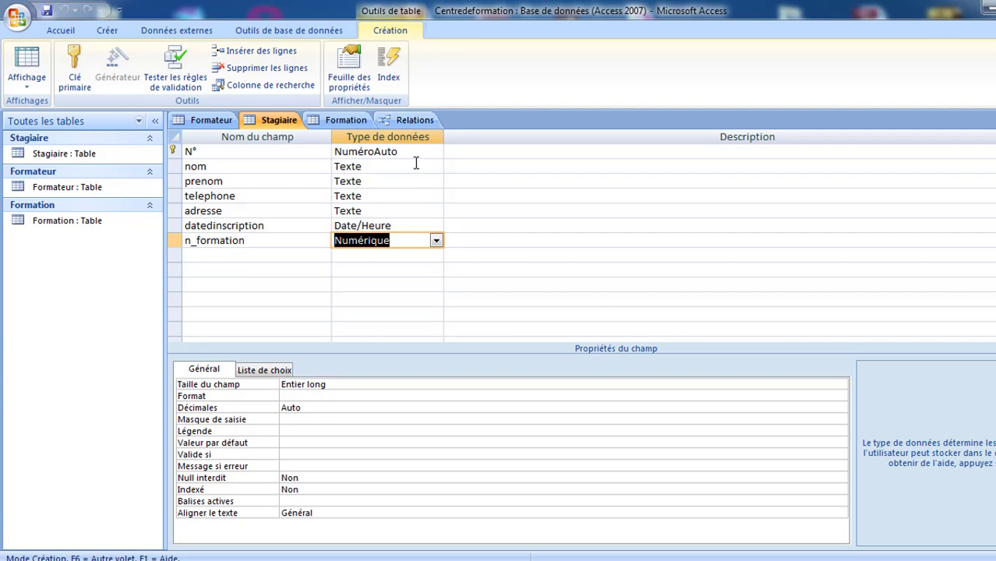
left_click(411, 122)
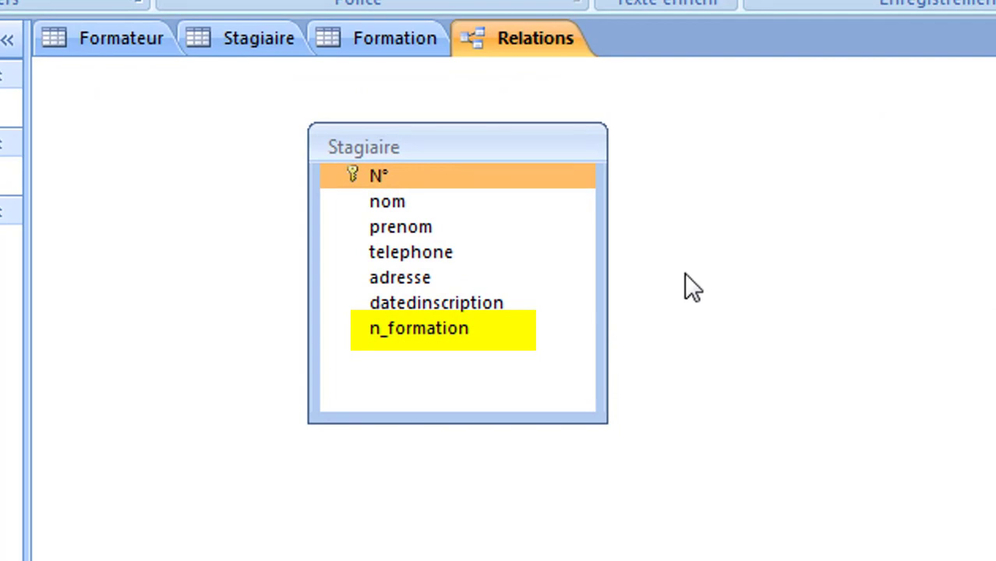
- Drop Formation's N° onto Stagiaire's n_formation to open the Modifier des relations dialog
left_click(402, 327)
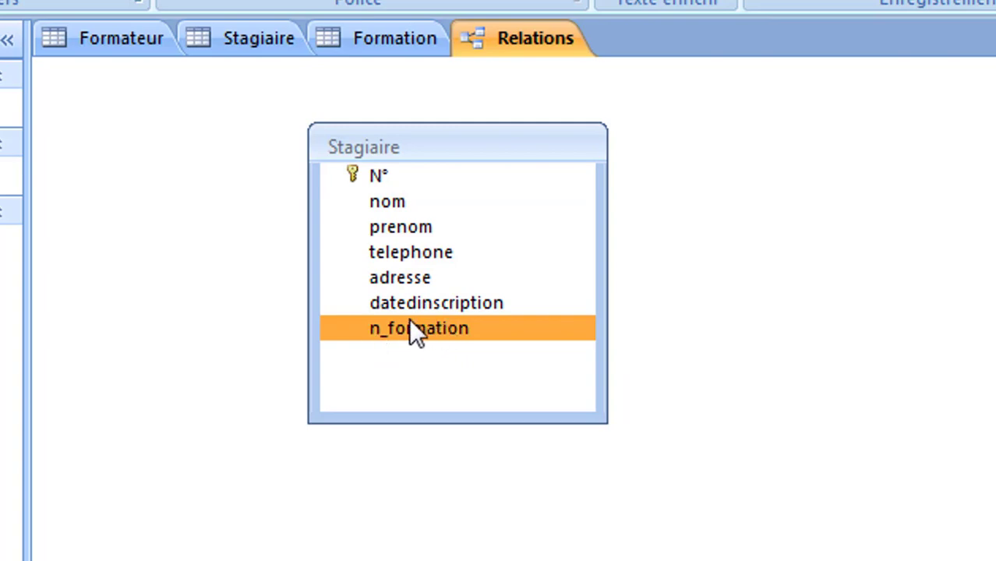
left_click(876, 187)
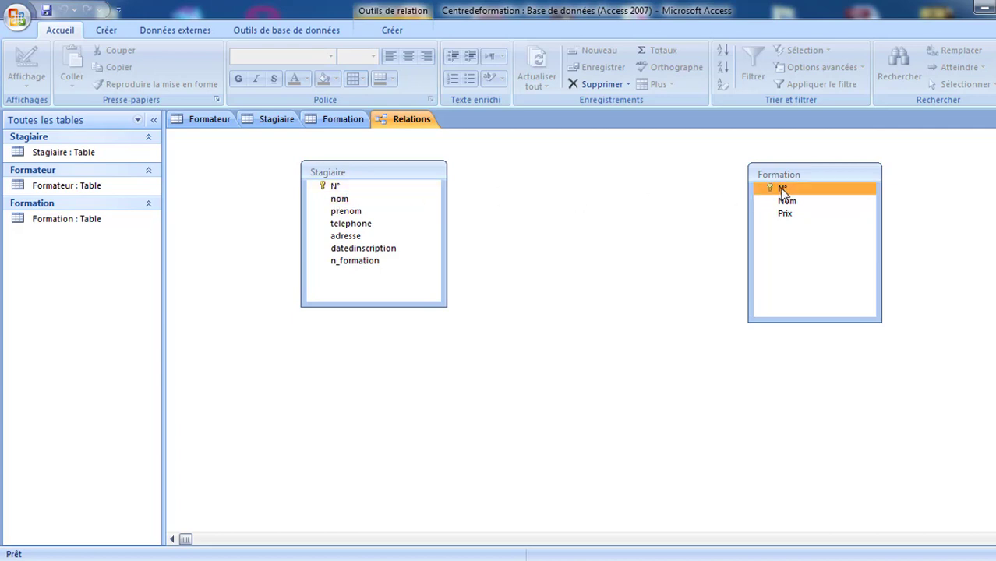
left_click_drag(782, 190, 371, 269)
left_click_drag(360, 308, 356, 320)
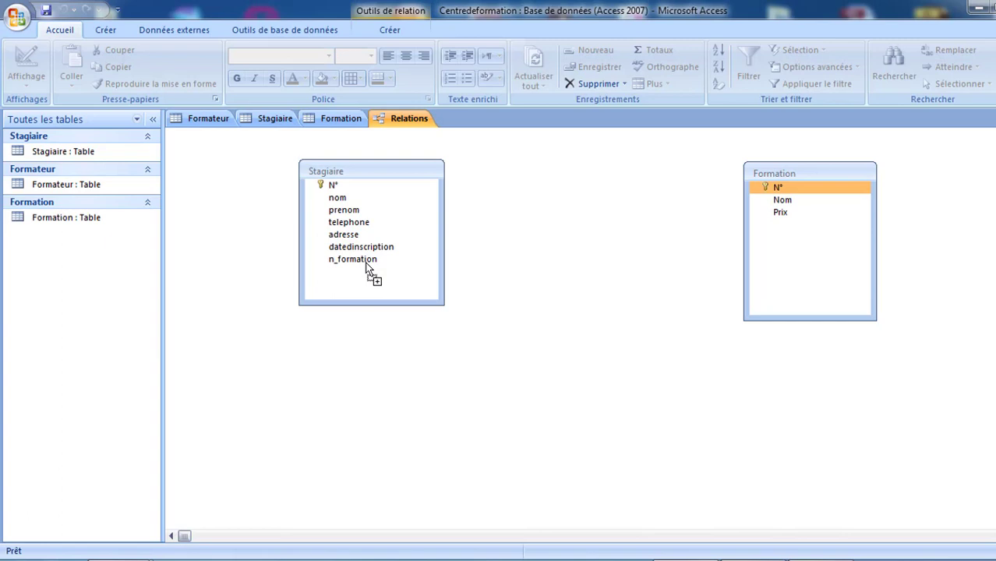
left_click_drag(367, 266, 368, 267)
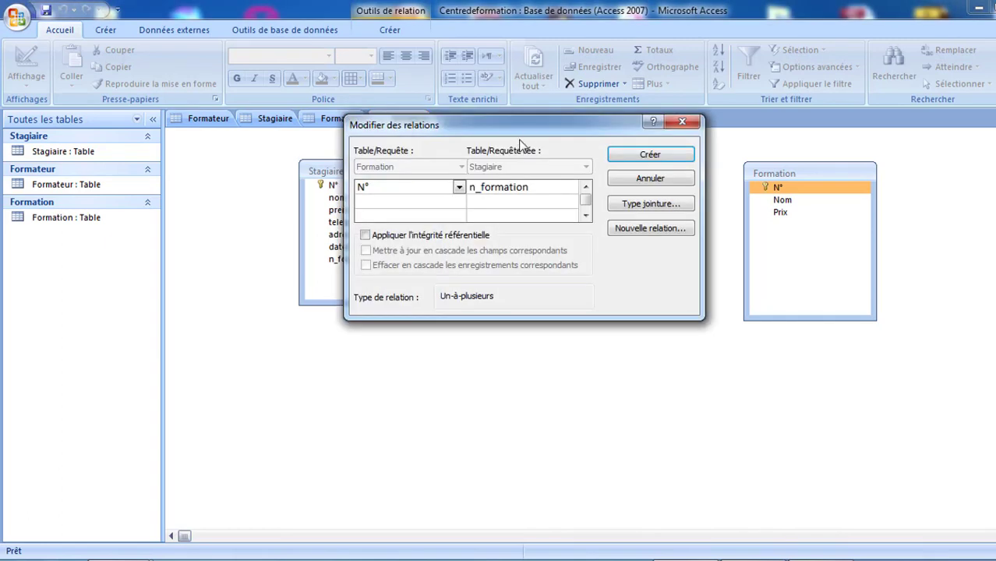
- Create the N°–n_formation relationship with referential integrity and cascading updates and deletes; Access reports Stagiaire locked
left_click_drag(528, 128, 619, 244)
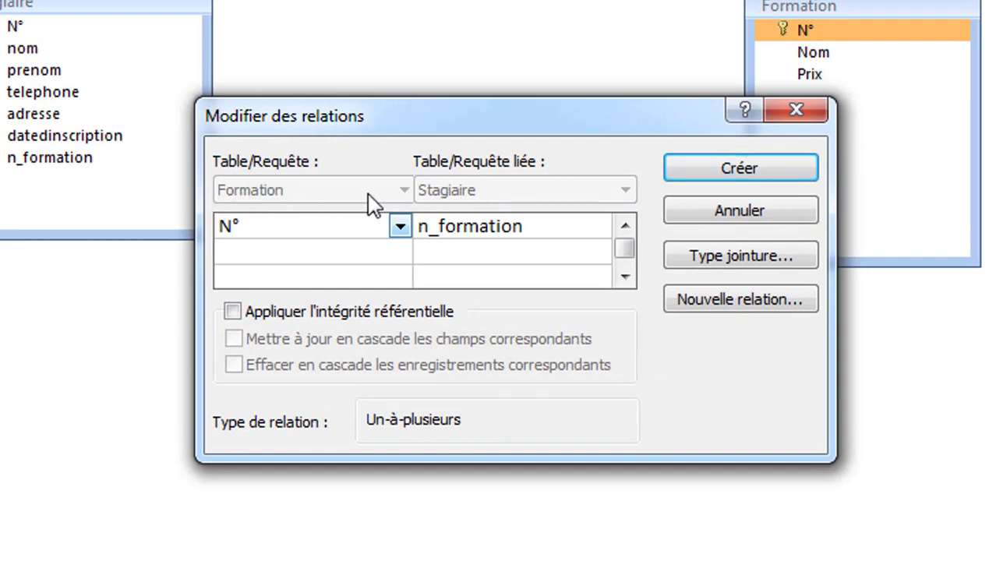
left_click(400, 227)
left_click(402, 227)
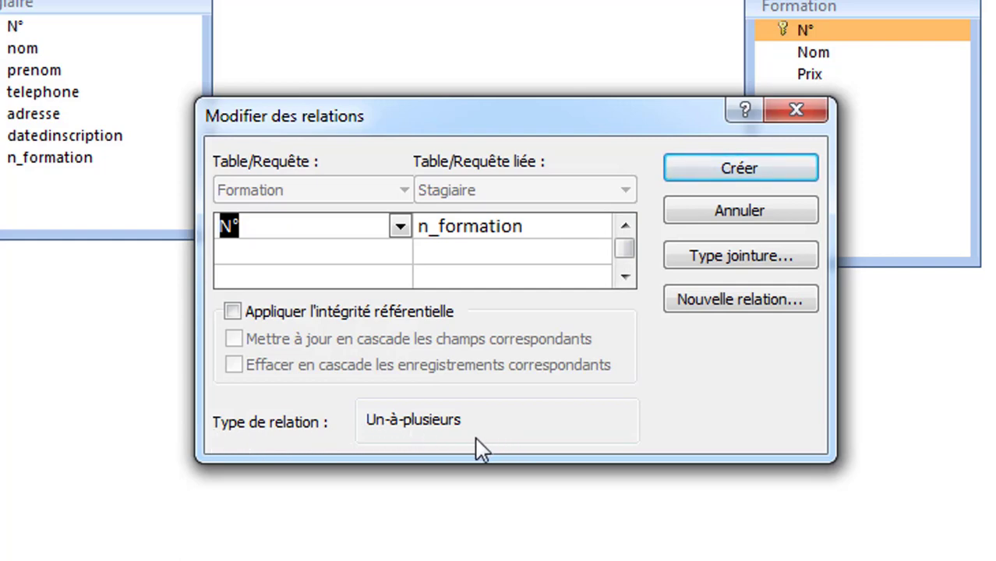
left_click(258, 313)
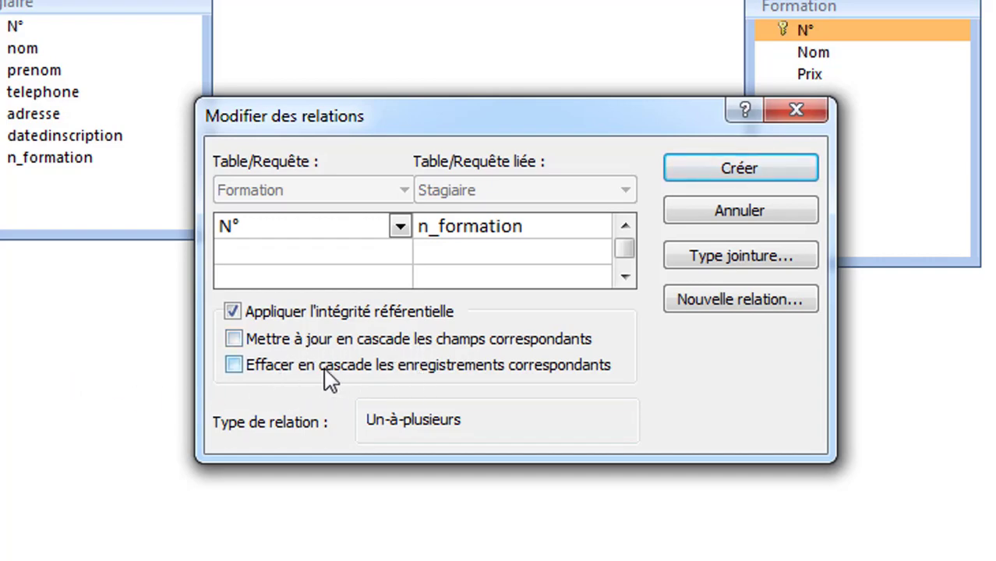
left_click(302, 363)
left_click(274, 340)
left_click(714, 173)
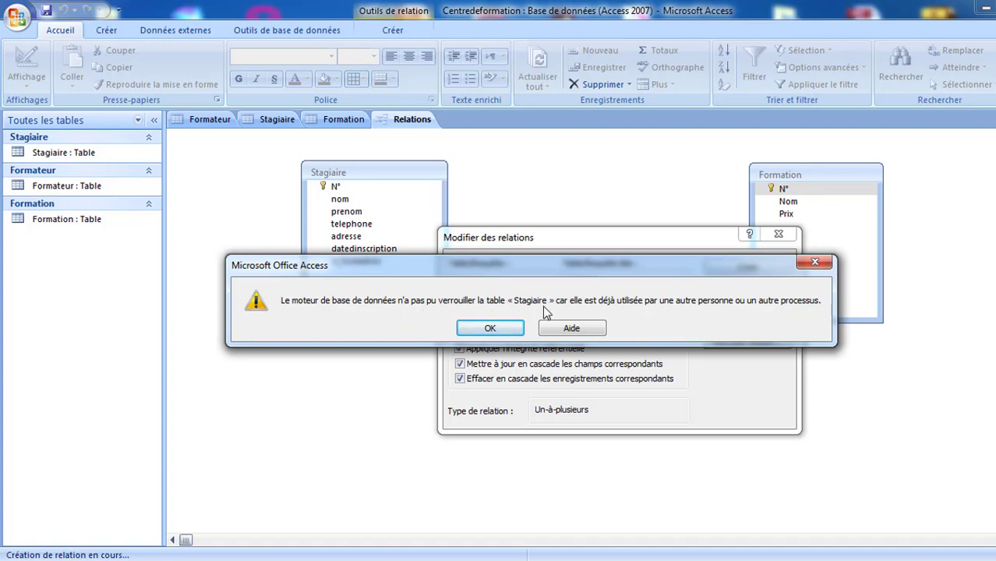
- Dismiss the lock error, cancel the relationship, and close the Stagiaire and Formation tables
left_click(512, 329)
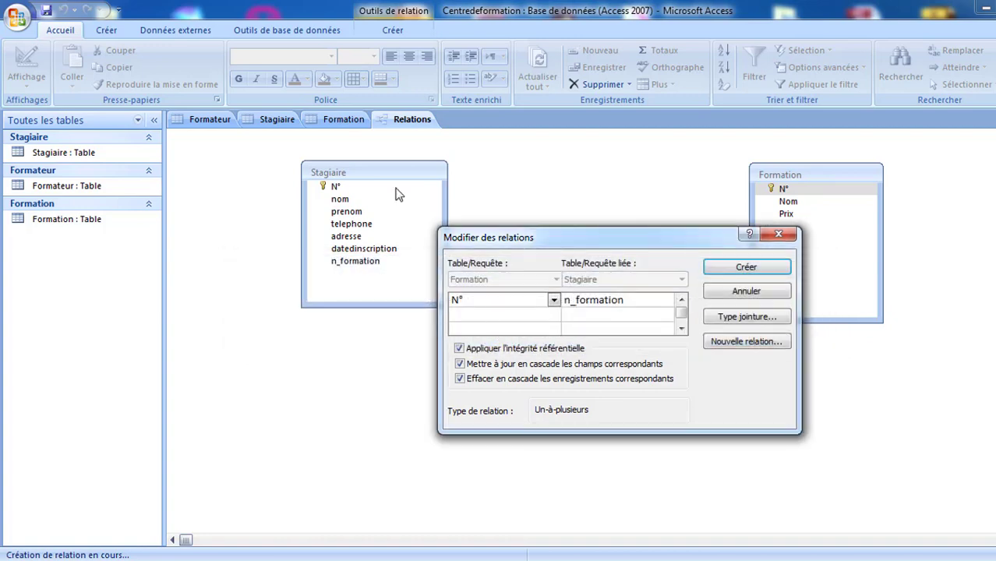
left_click(736, 292)
left_click(274, 118)
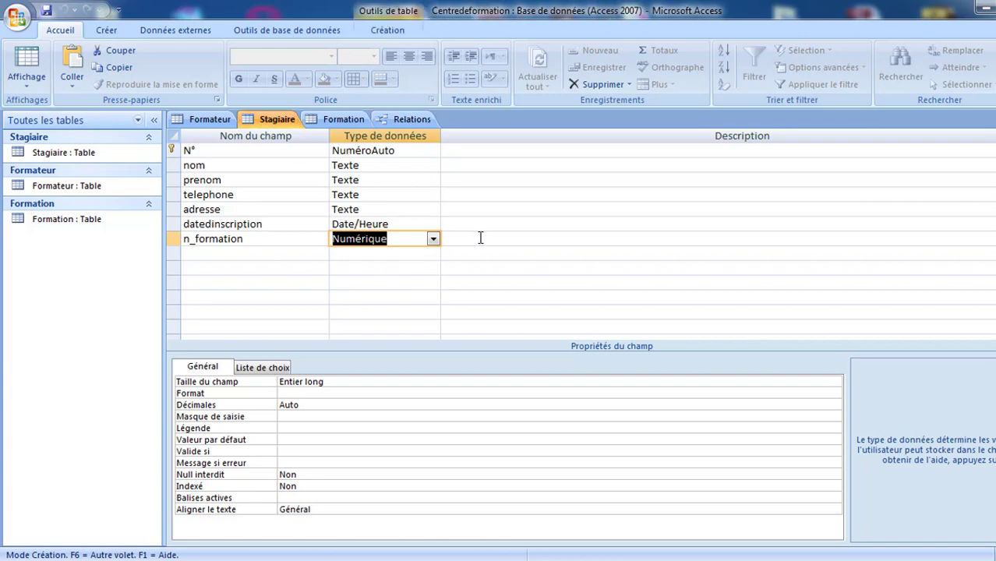
right_click(265, 127)
left_click(302, 147)
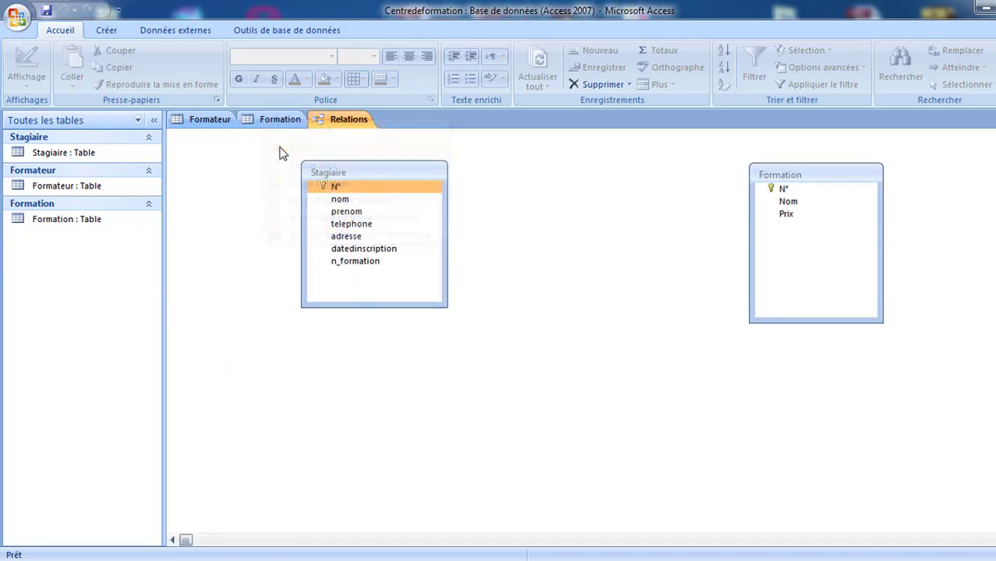
left_click(269, 122)
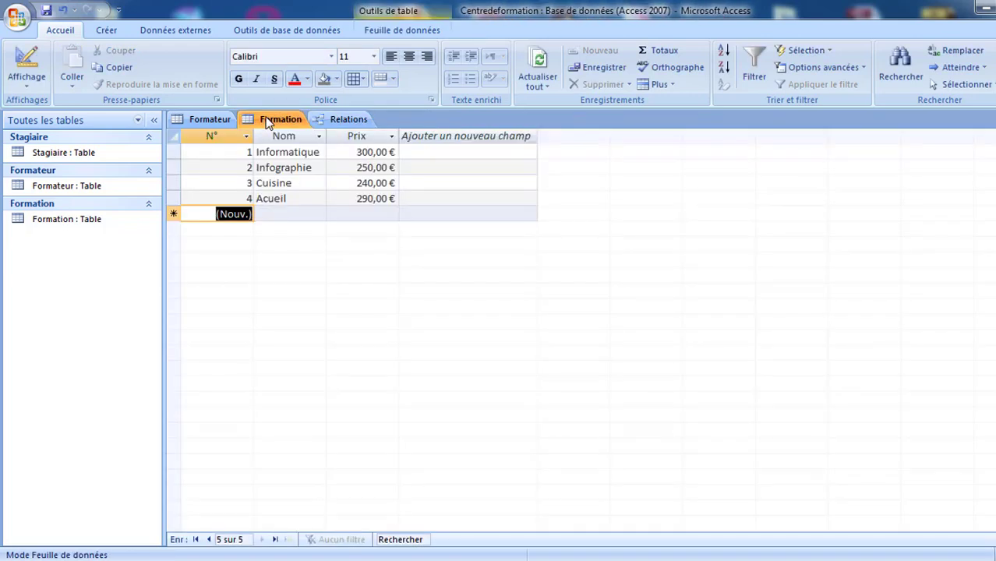
right_click(266, 123)
left_click(287, 147)
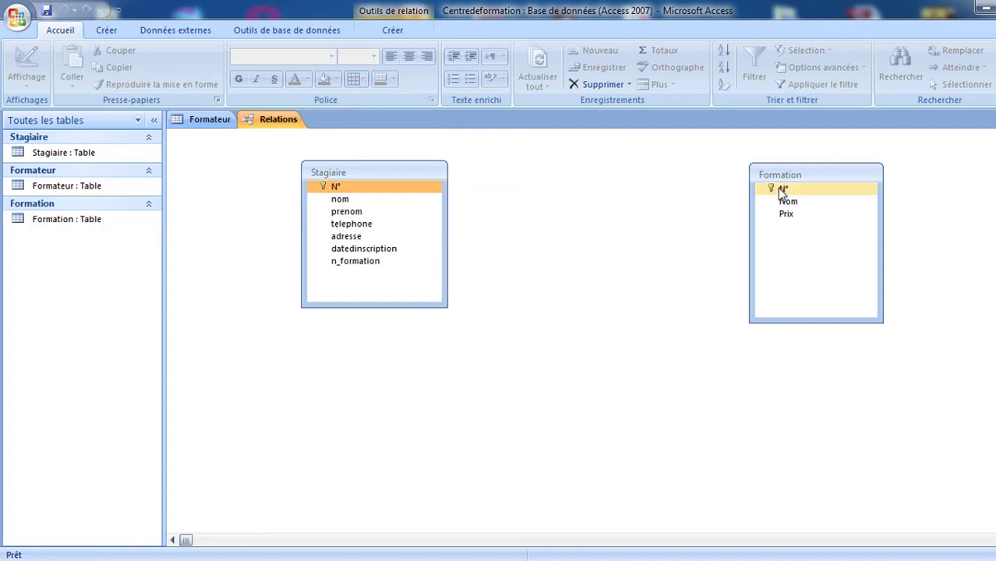
- Create a one-to-many Formation N° to Stagiaire n_formation link with referential integrity and cascade delete
left_click_drag(783, 191, 390, 269)
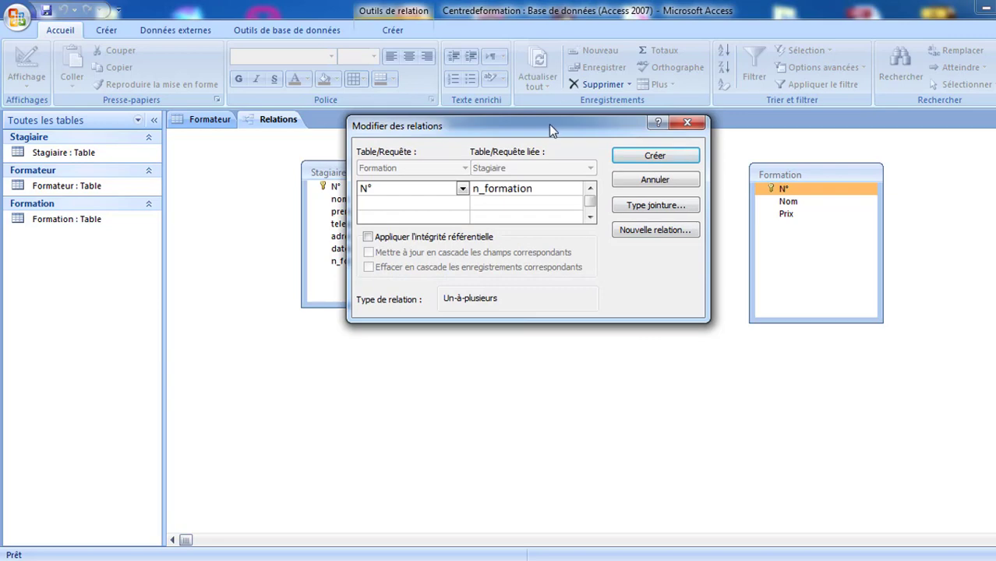
left_click_drag(548, 123, 666, 243)
left_click(484, 355)
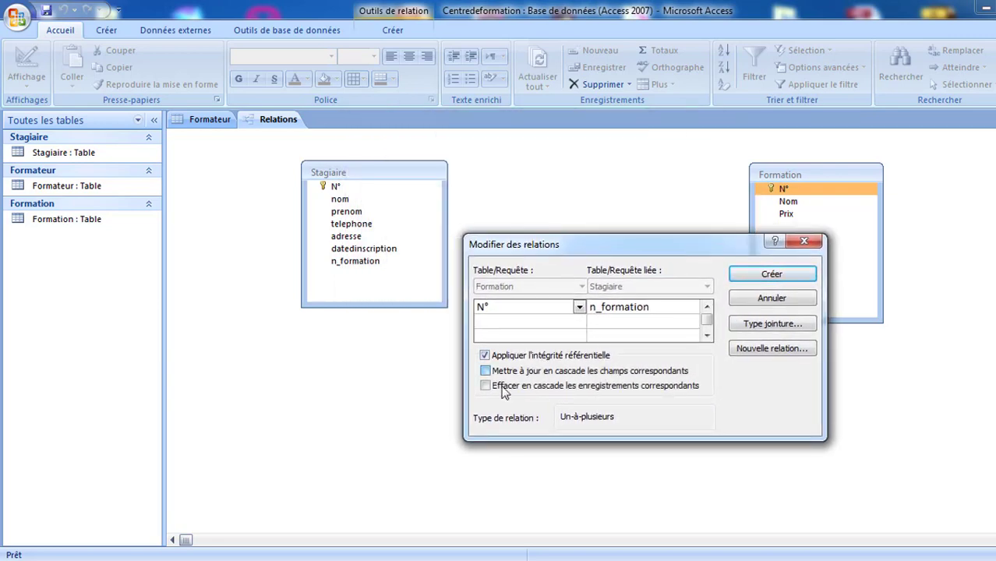
left_click(502, 388)
left_click(764, 274)
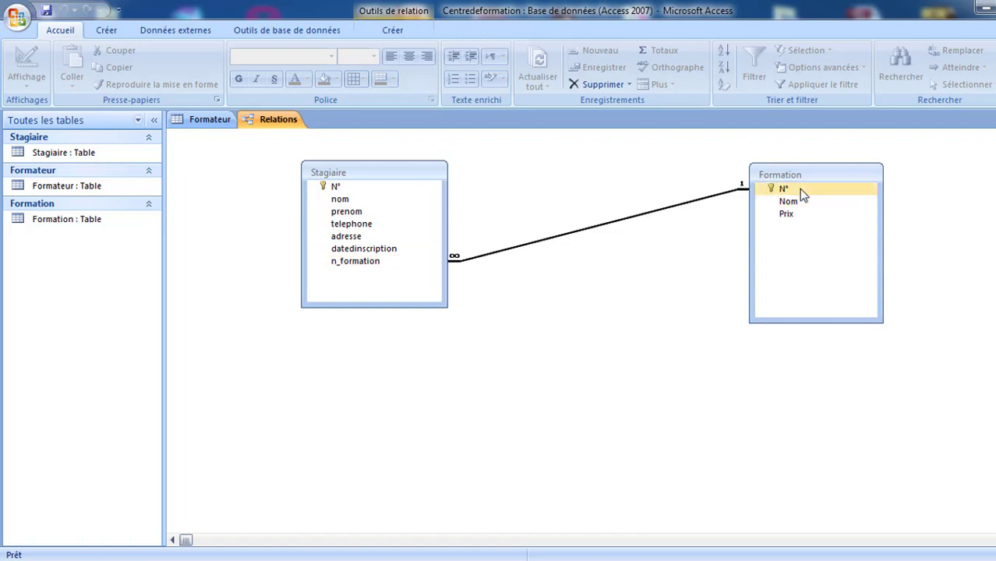
- Delete the Stagiaire–Formation relationship line, confirm with Oui, and shift Formation slightly right
left_click(373, 265)
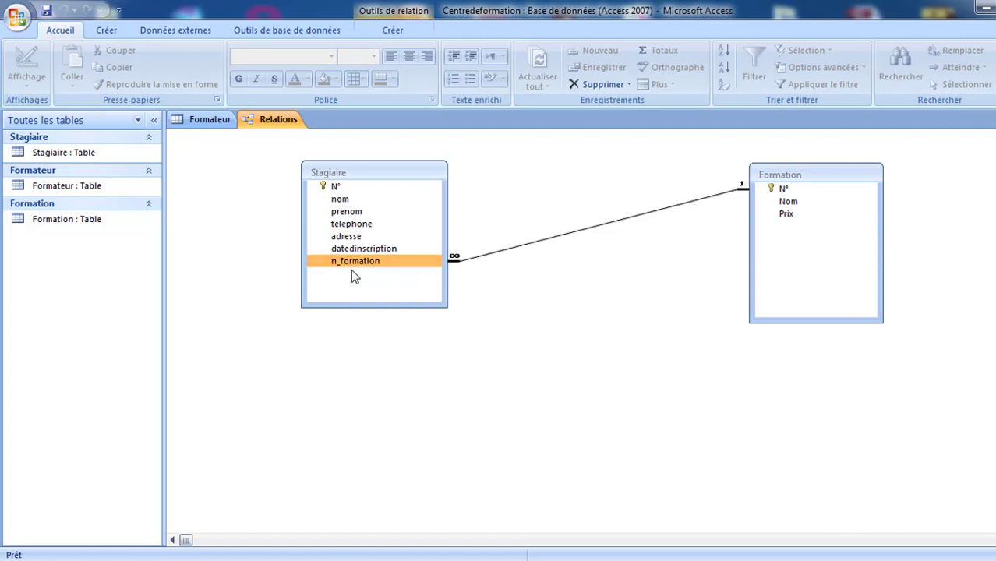
left_click(579, 235)
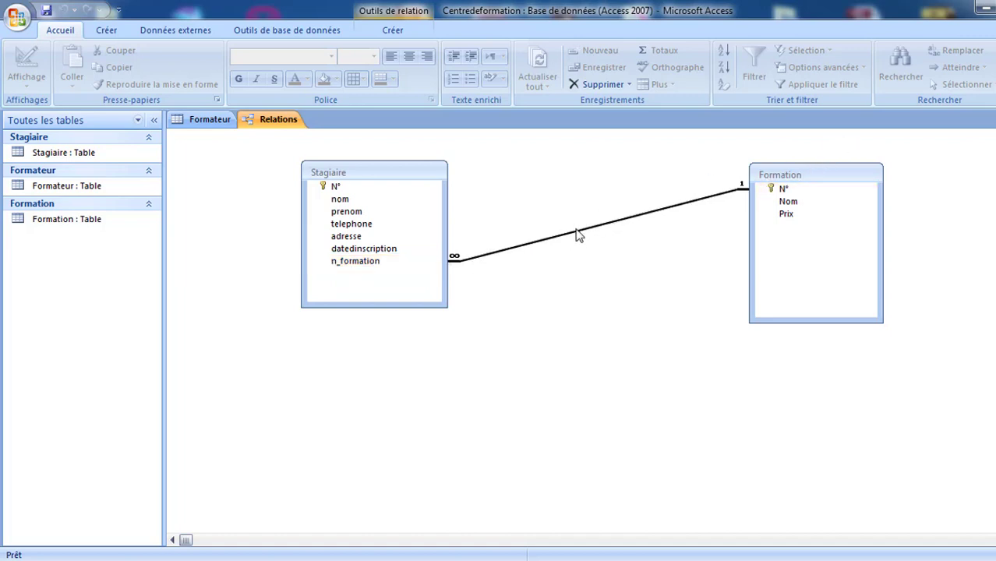
right_click(577, 236)
left_click(605, 258)
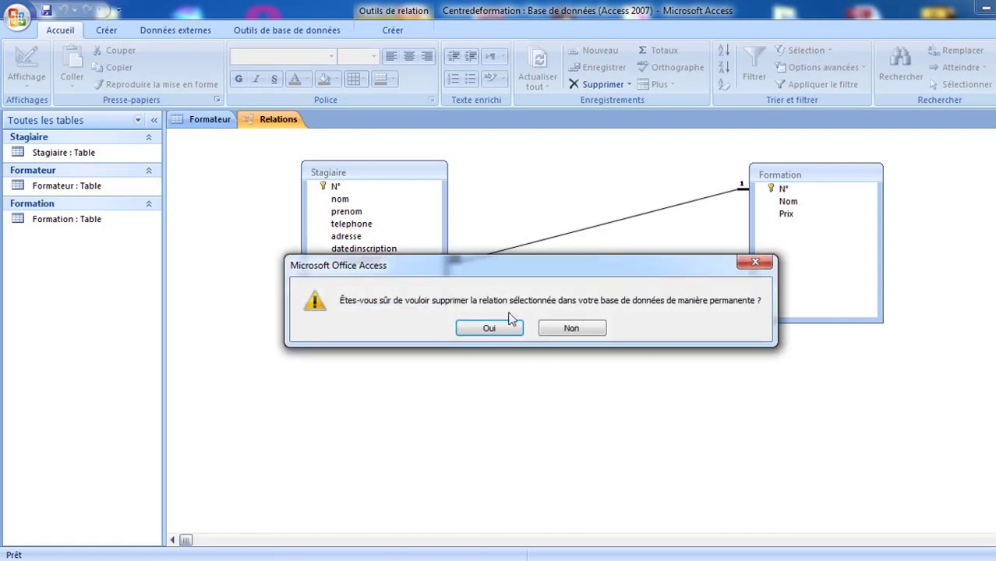
left_click(491, 328)
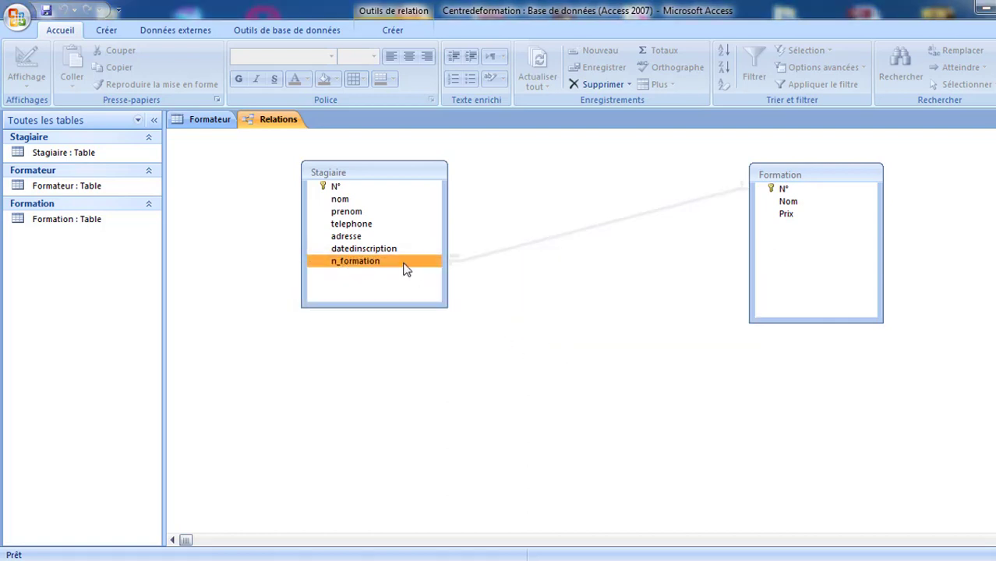
left_click_drag(786, 181, 811, 174)
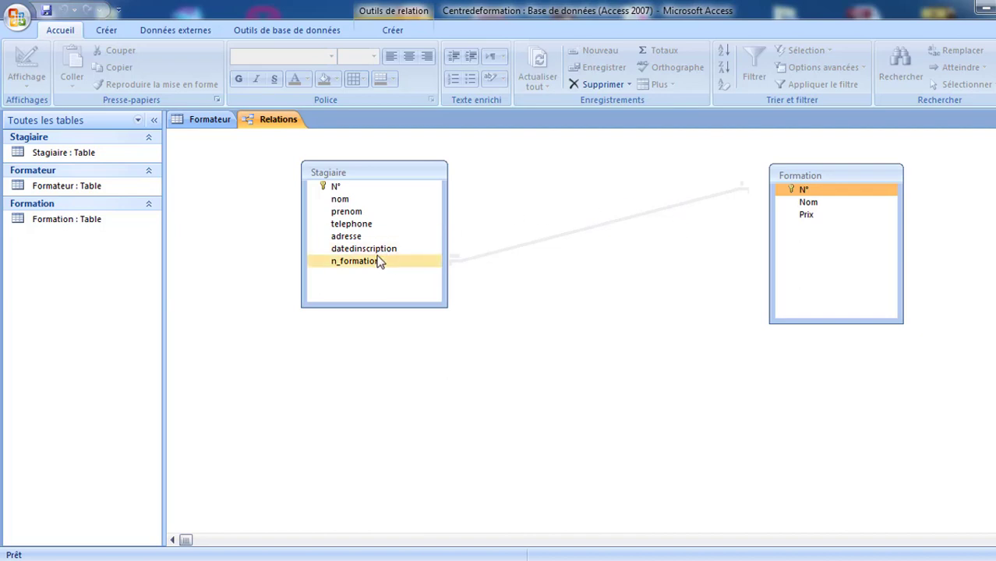
- Relink n_formation to Formation's N° with referential integrity and cascading updates, then tidy both tables
left_click(411, 267)
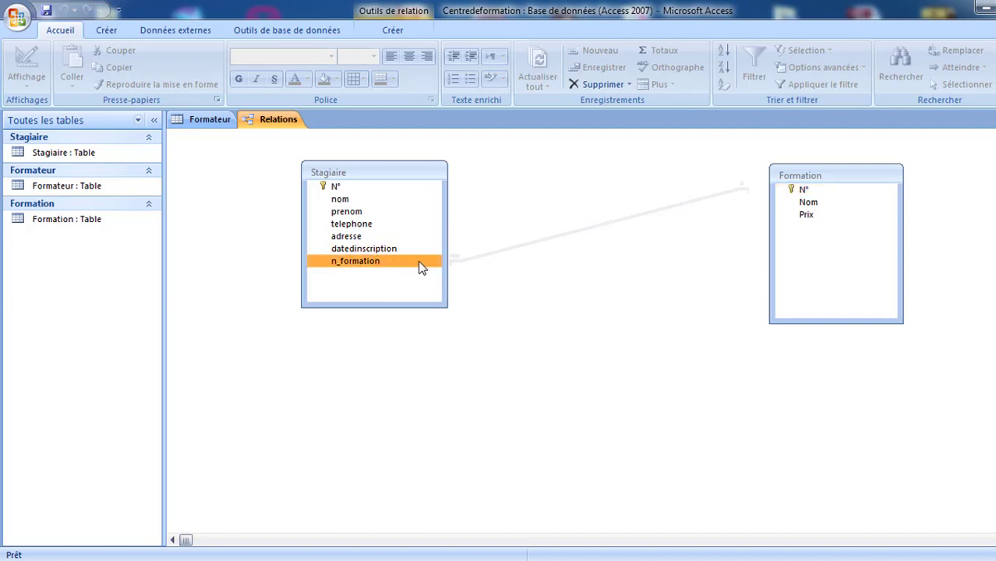
left_click_drag(419, 267, 805, 191)
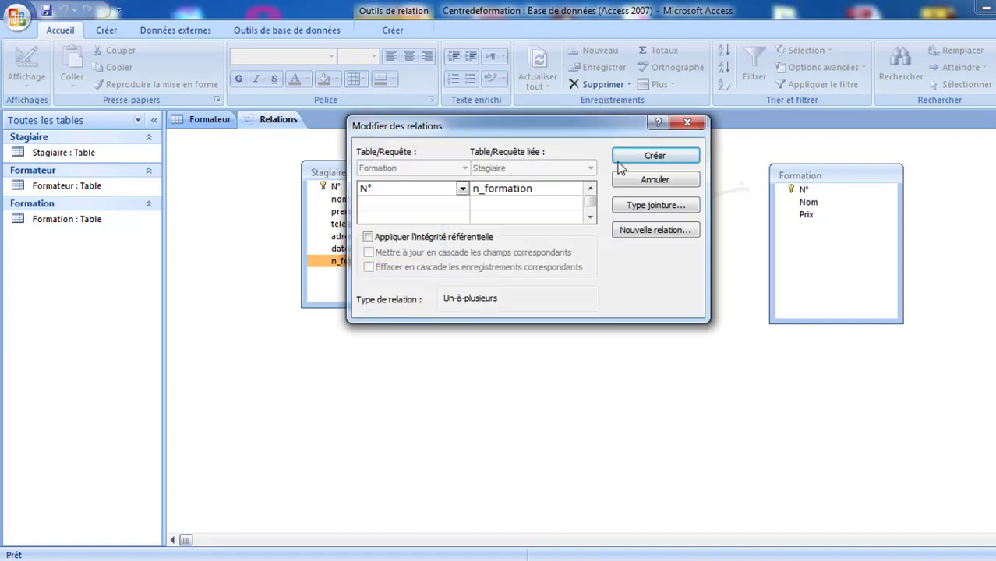
left_click_drag(531, 123, 658, 263)
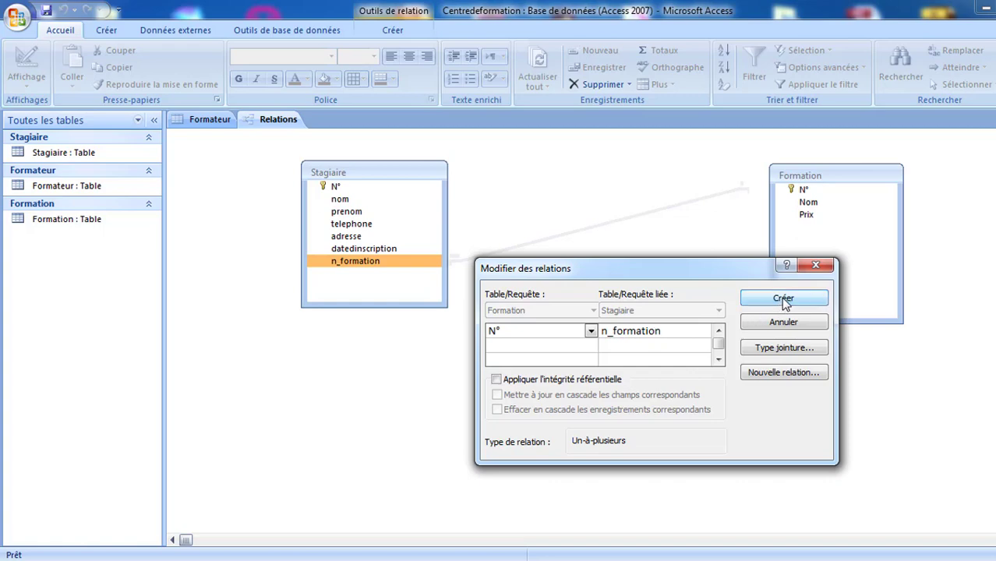
left_click(551, 380)
left_click(550, 396)
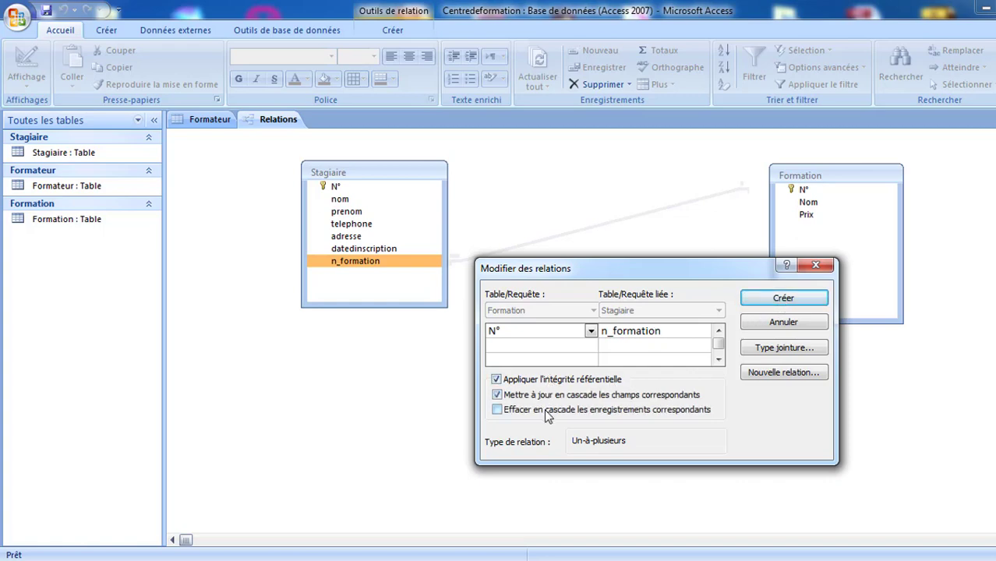
left_click(759, 297)
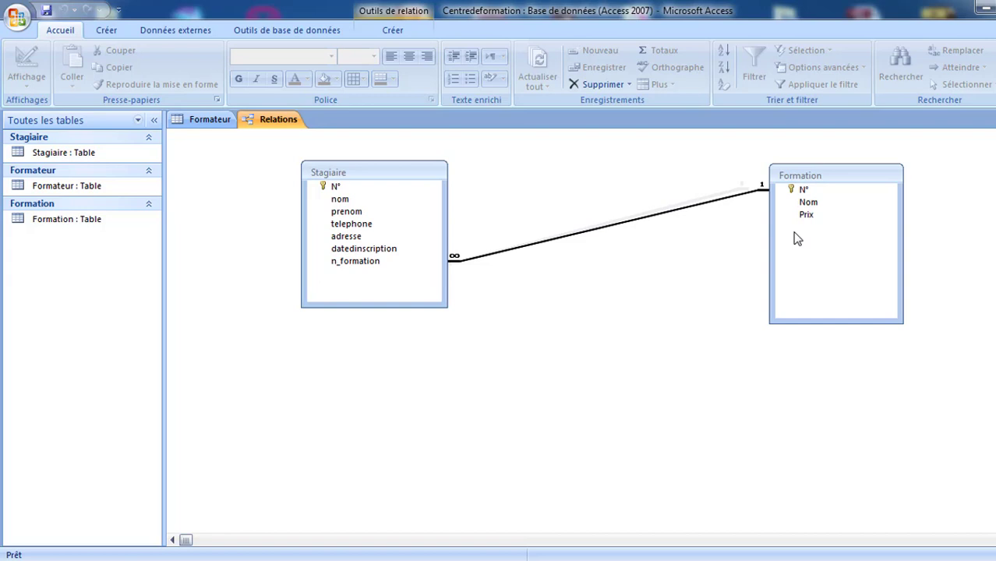
left_click_drag(831, 173, 751, 156)
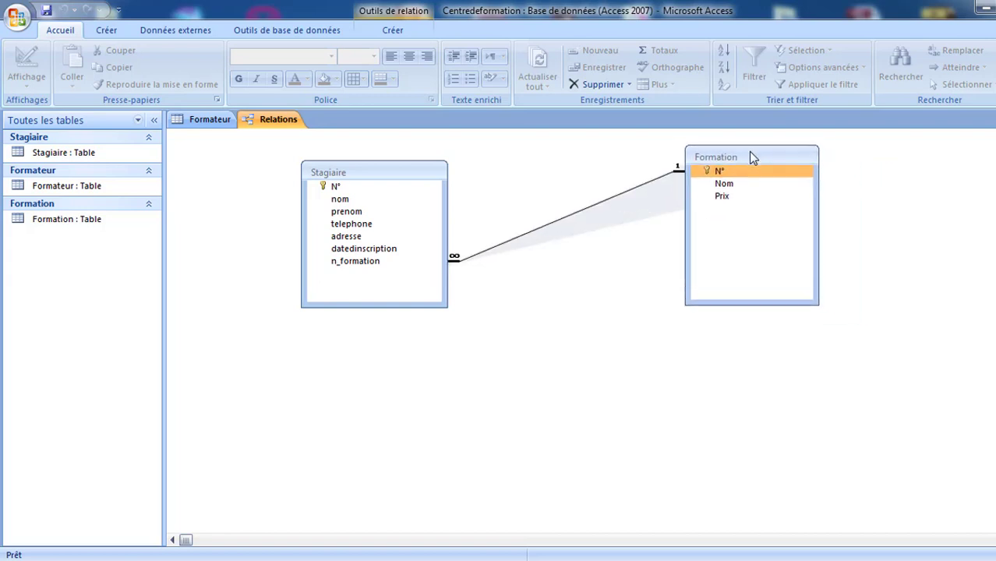
left_click_drag(405, 173, 400, 165)
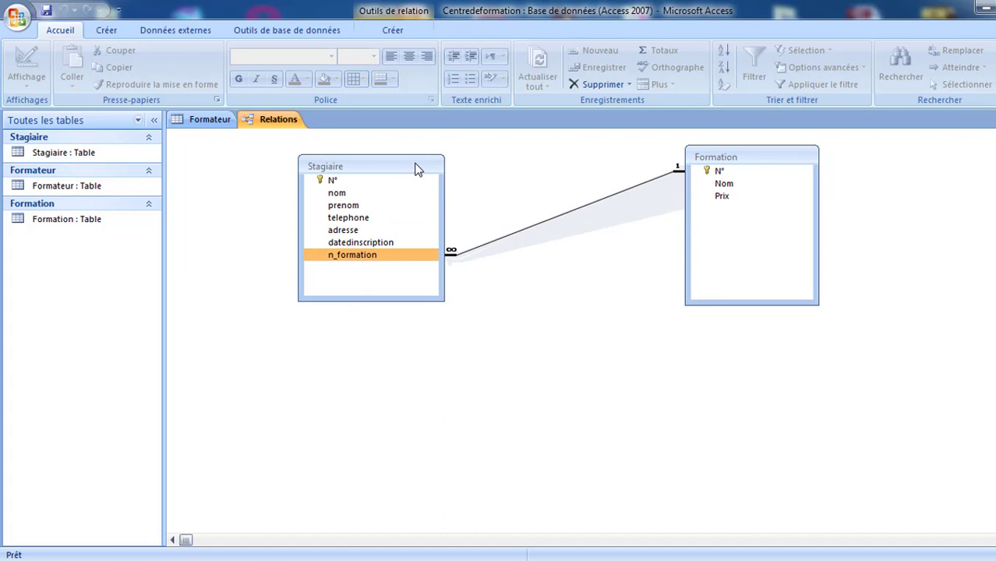
- Open Formation and Stagiaire and enter 1 as the first trainee's n_formation, dismissing table-in-use warnings
double_click(49, 225)
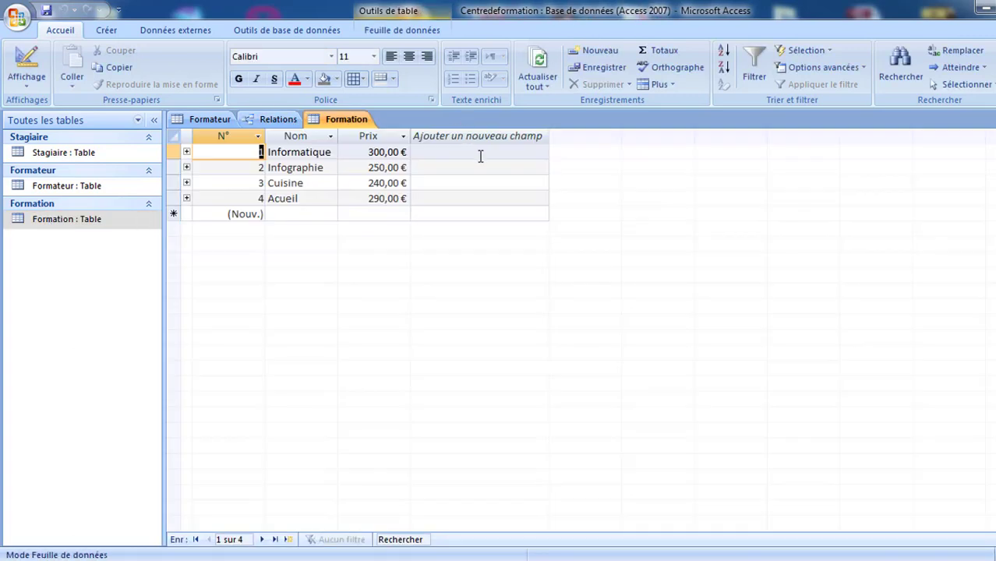
double_click(70, 154)
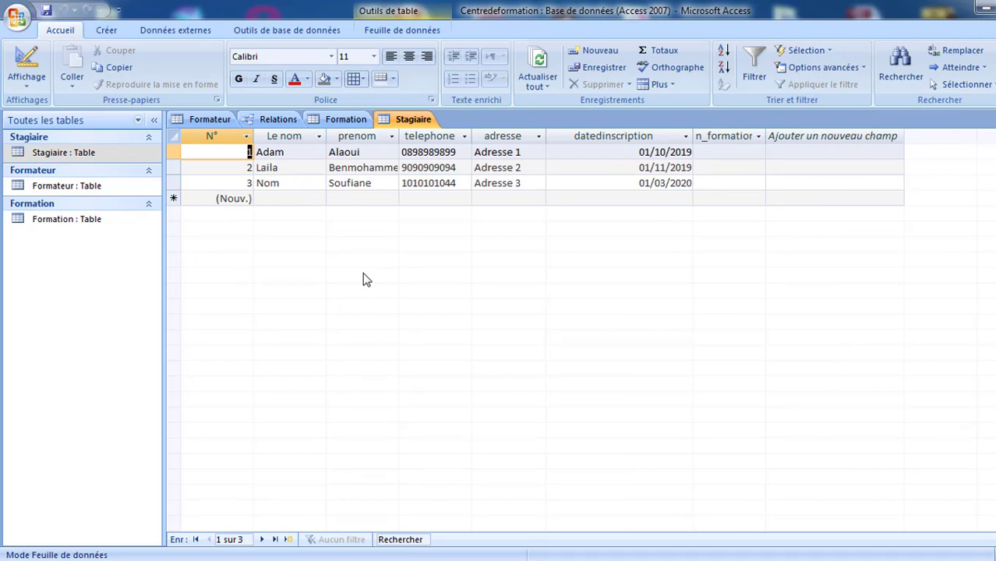
left_click(714, 152)
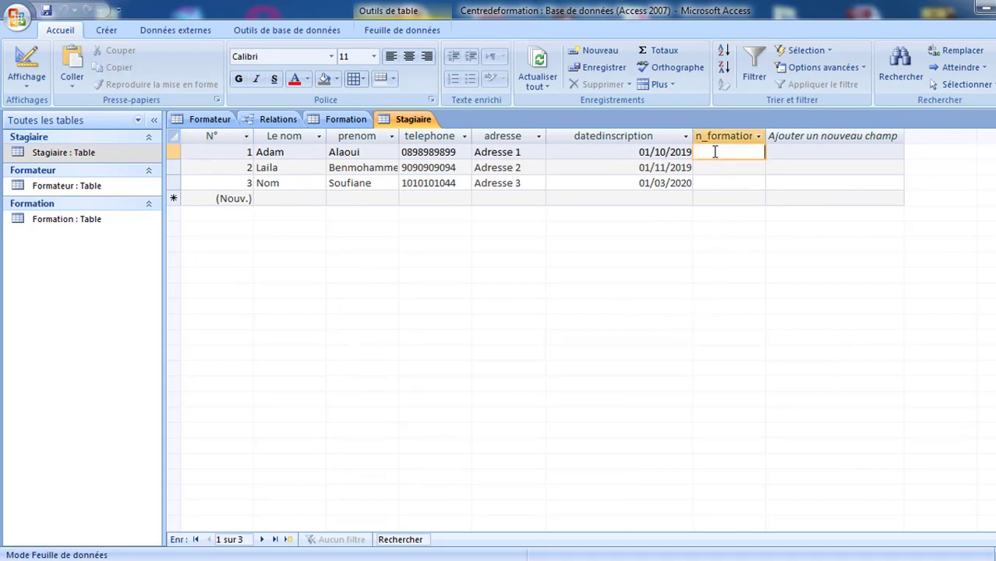
type("1")
left_click(730, 168)
left_click(489, 330)
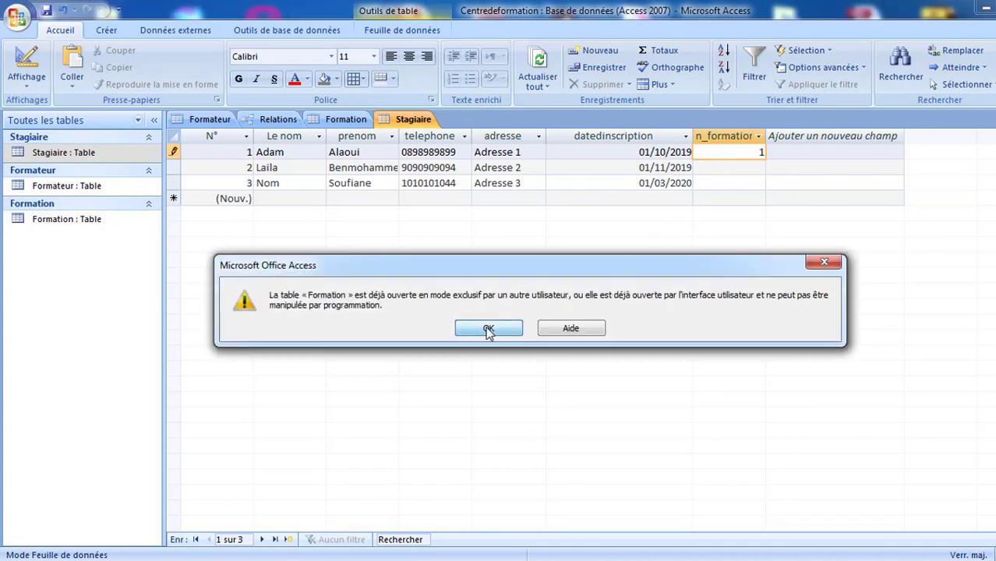
left_click(736, 167)
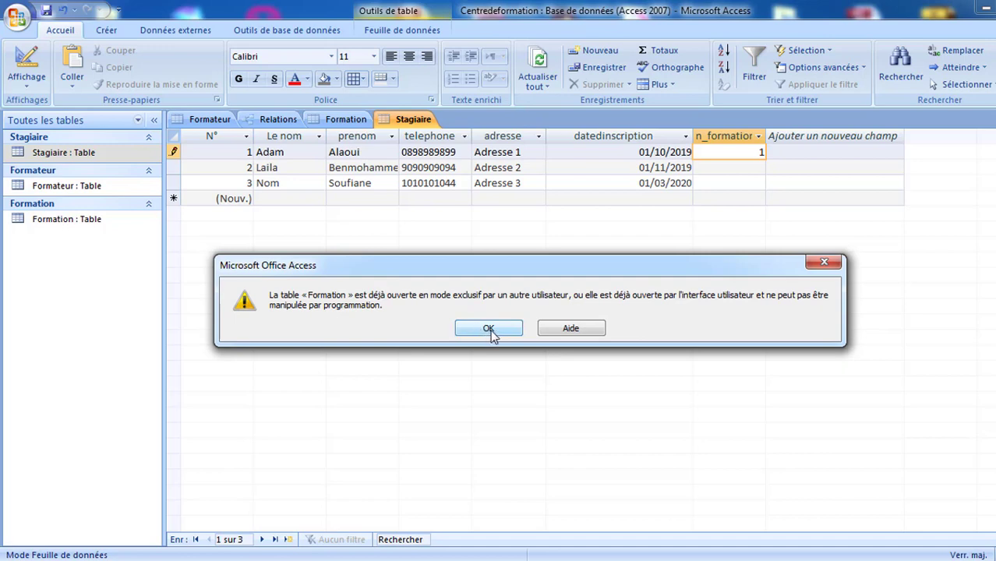
left_click(489, 329)
left_click(340, 122)
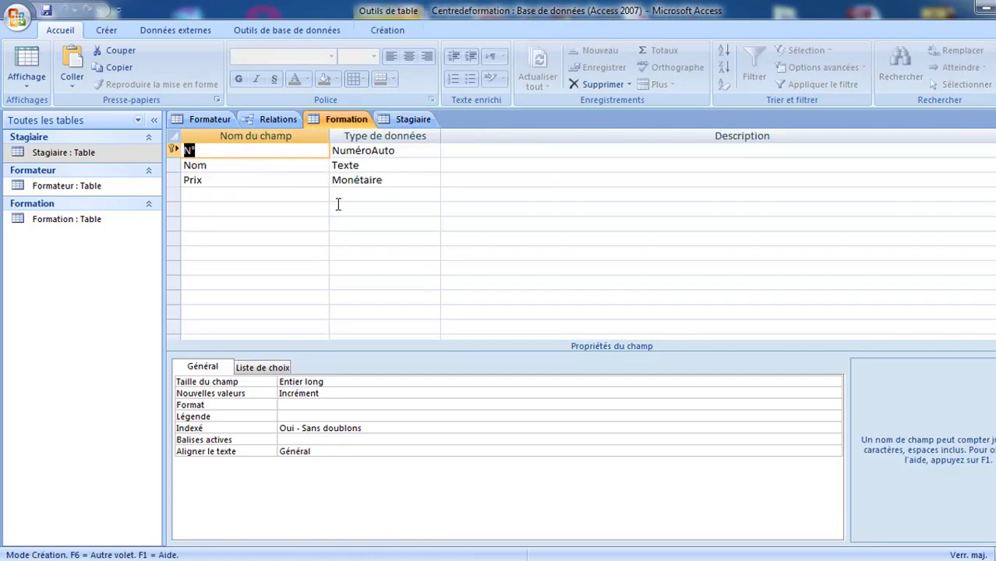
- Show Formation in datasheet view and set the second trainee's n_formation to 2
right_click(332, 121)
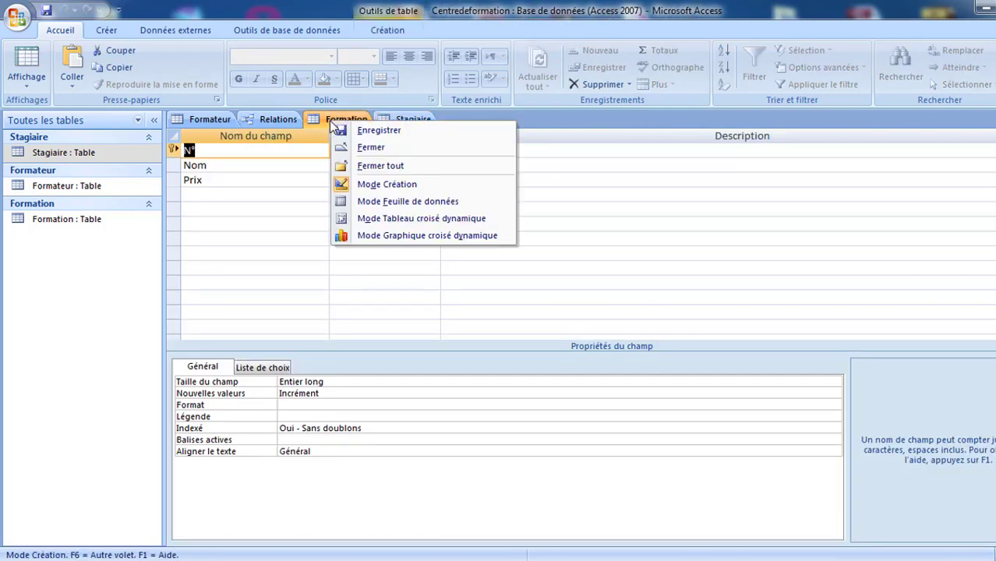
left_click(374, 203)
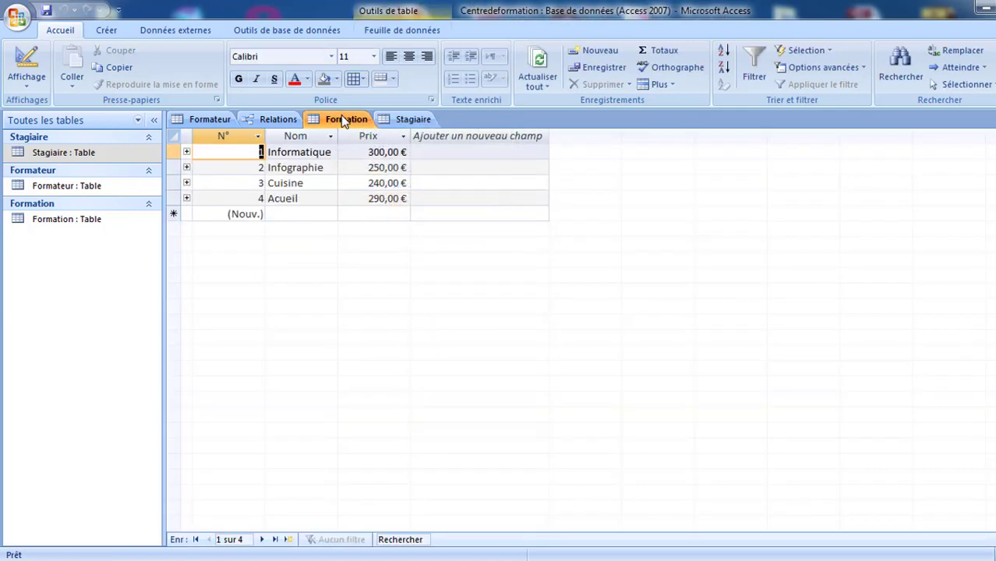
left_click(413, 119)
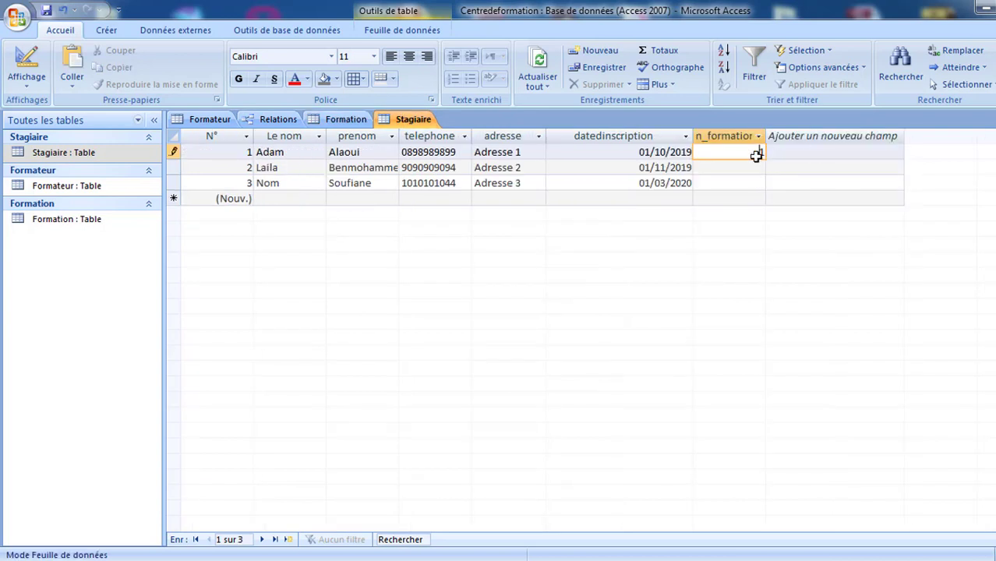
left_click(745, 165)
type("2")
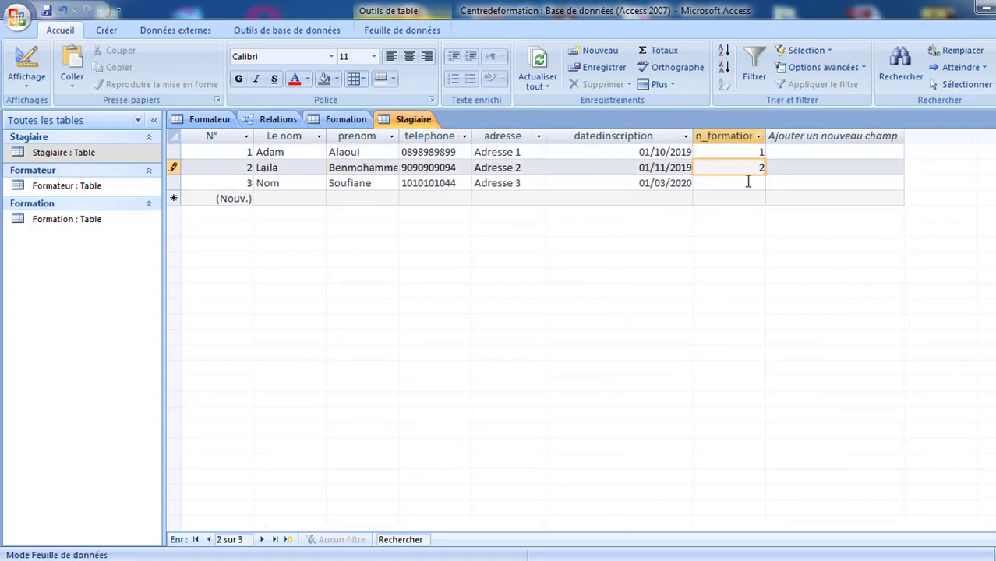
- Set the third trainee's n_formation to 2 and save the Stagiaire table
left_click(754, 184)
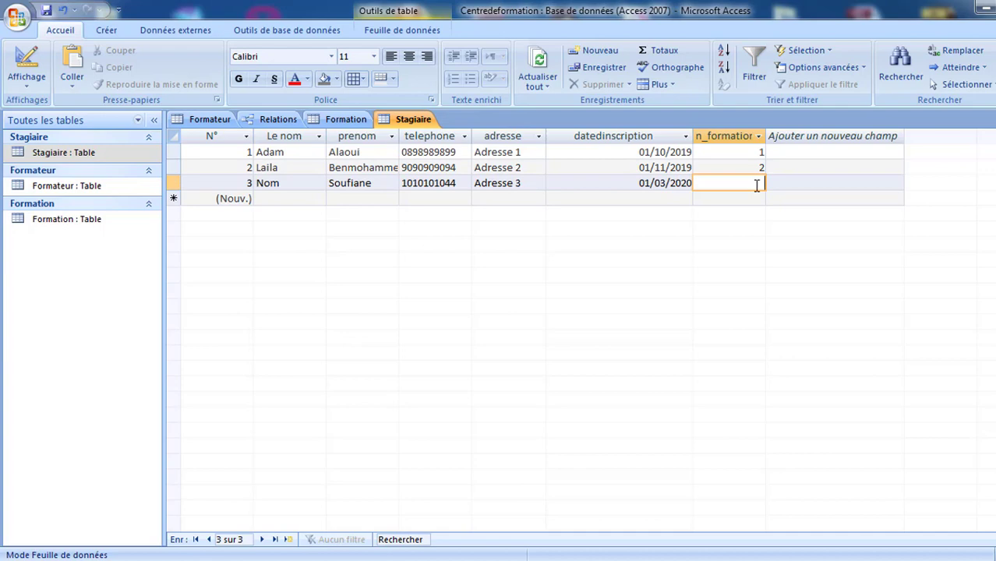
type("2")
key("ctrl+s")
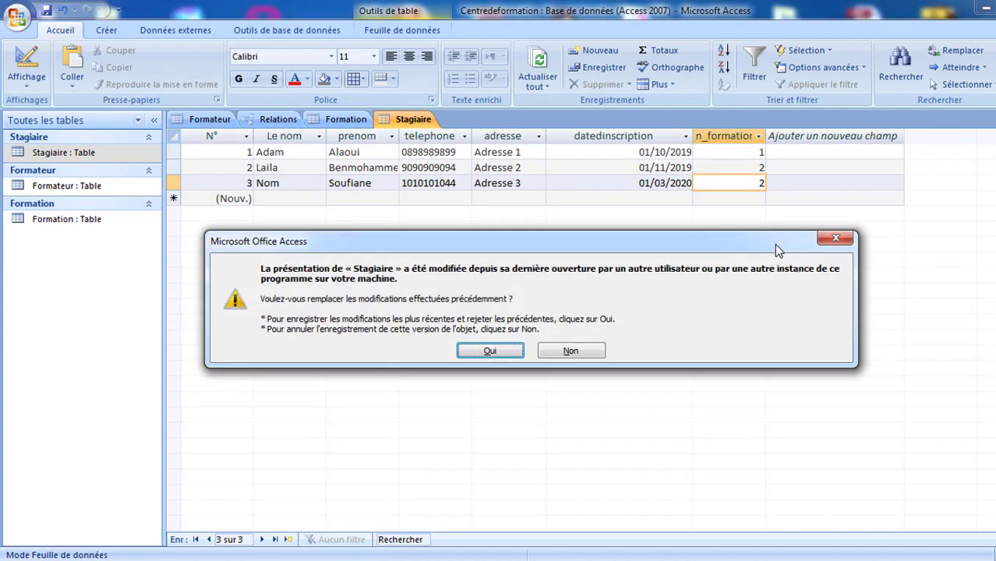
left_click(489, 352)
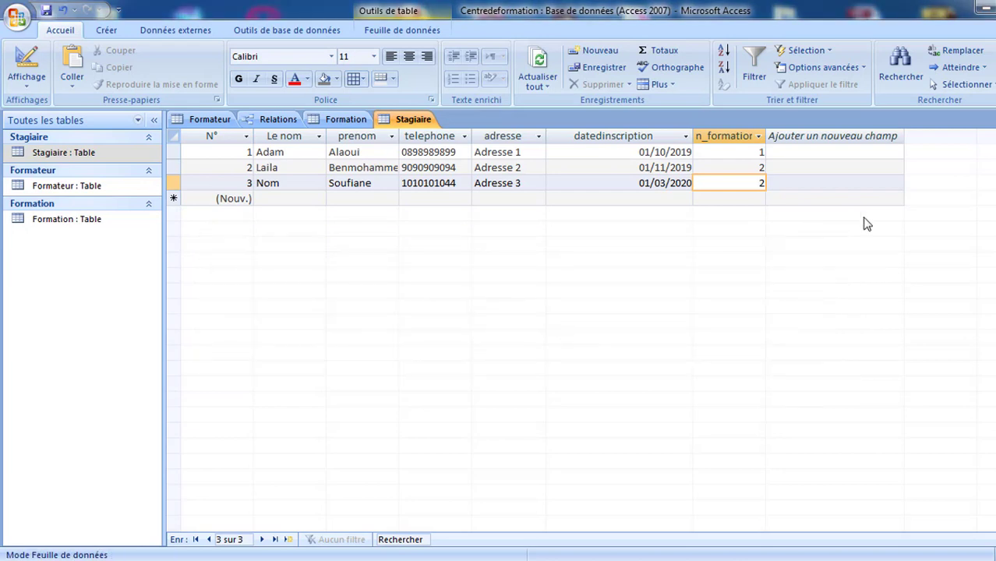
key("Tab")
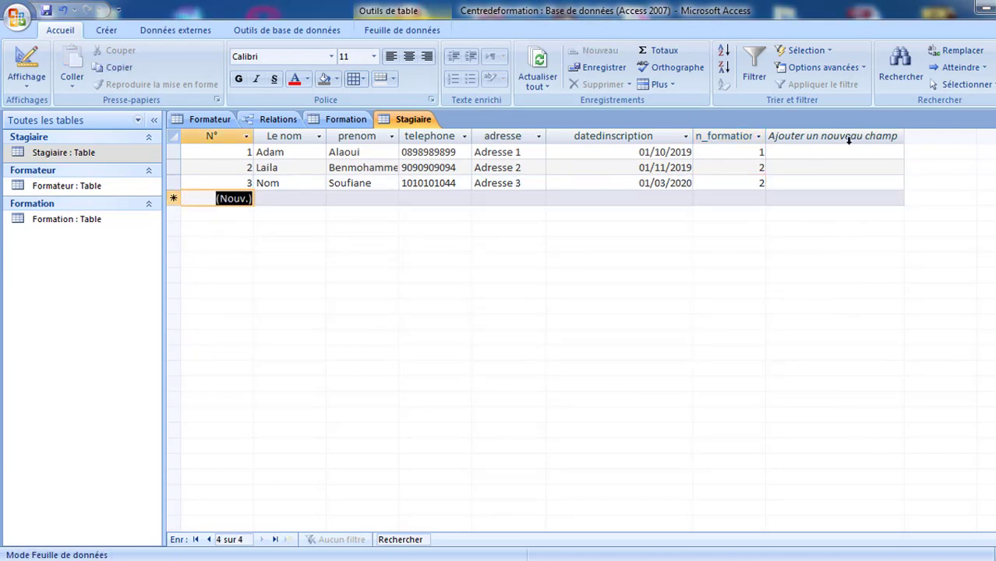
left_click(274, 125)
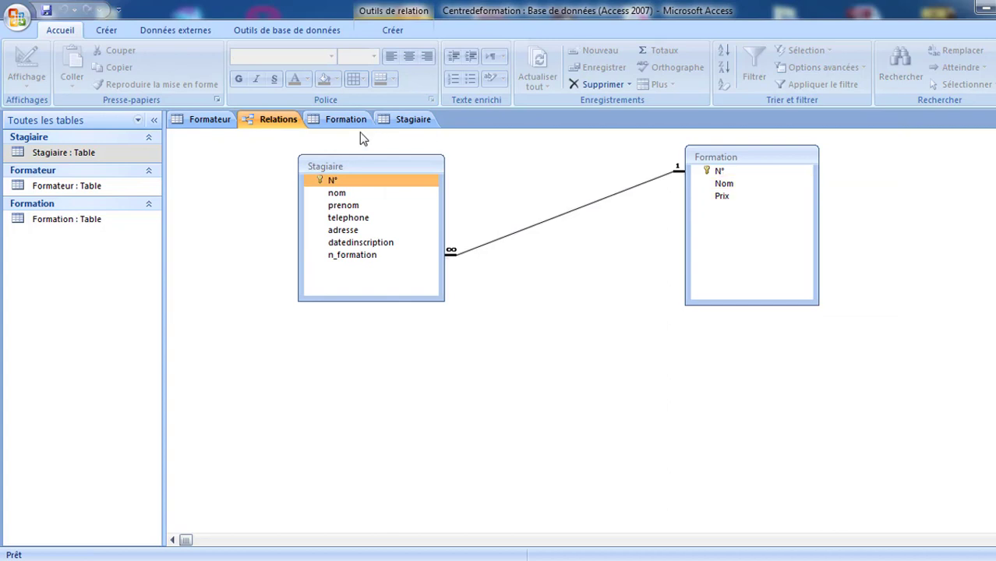
left_click(411, 119)
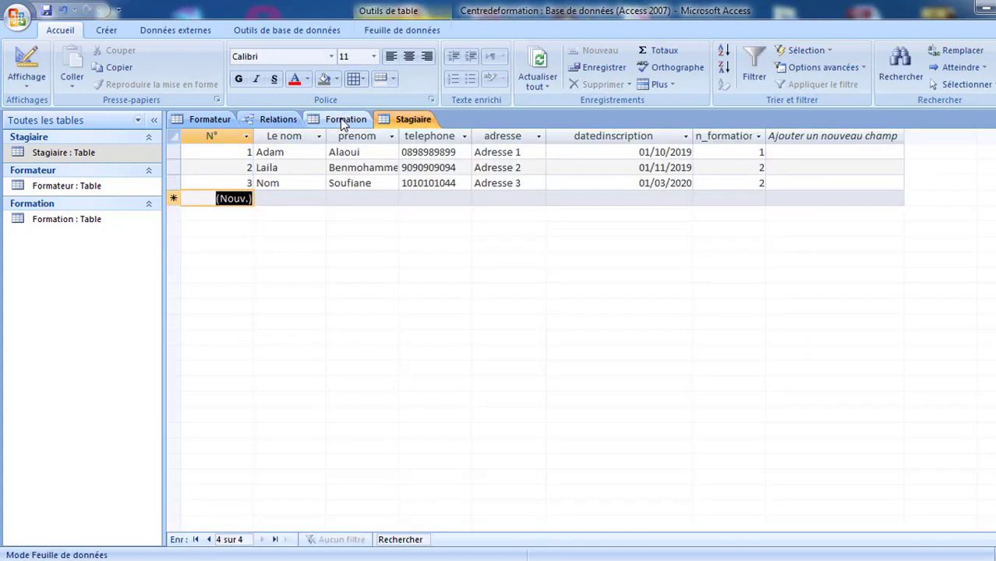
left_click(343, 122)
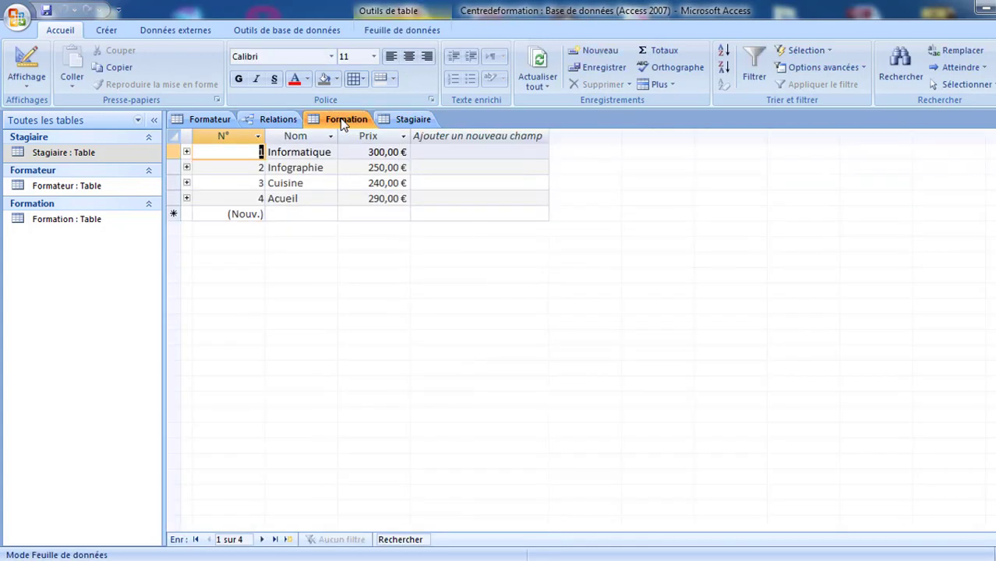
left_click(413, 121)
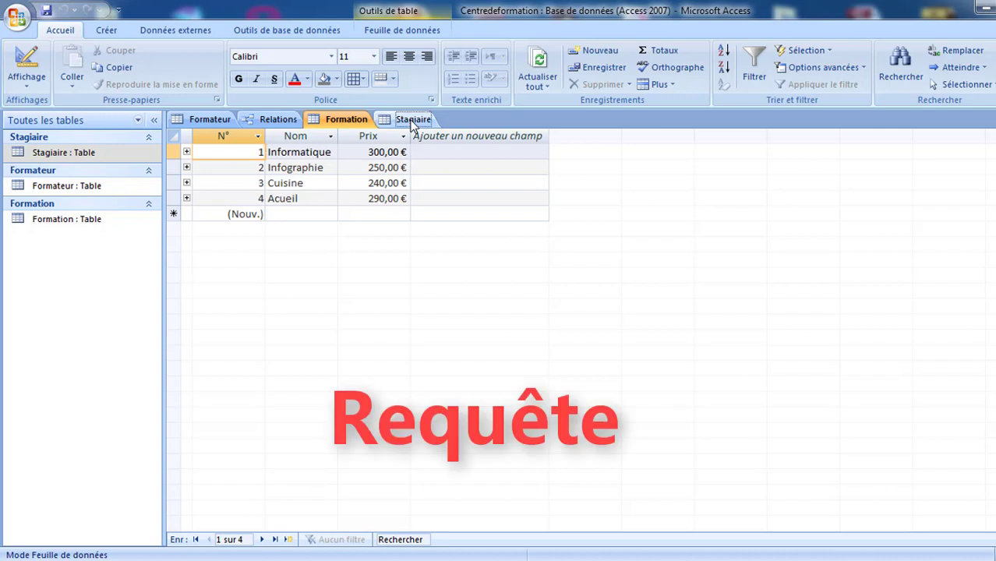
- Start a new blank query in Design view from the Créer ribbon
left_click(400, 31)
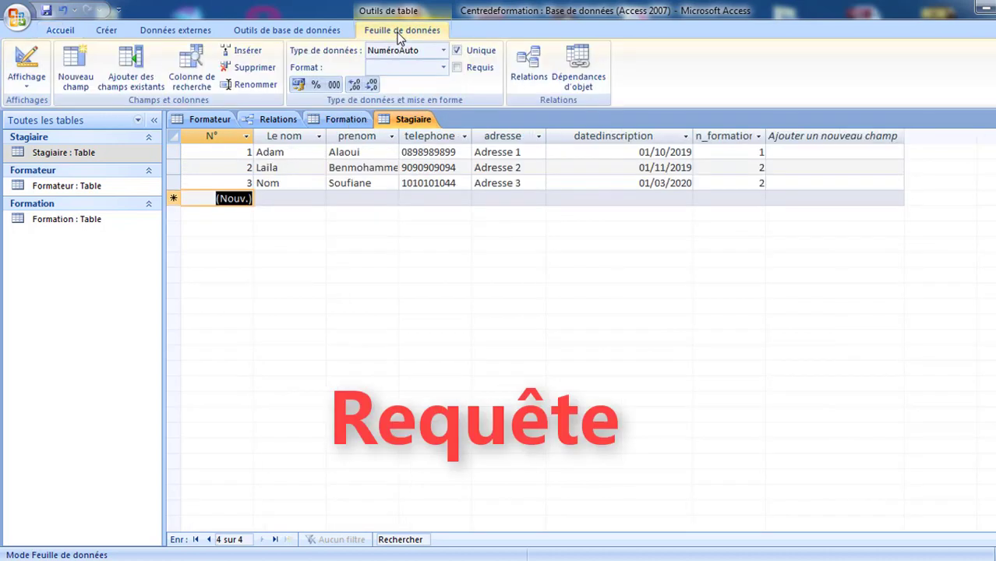
left_click(107, 31)
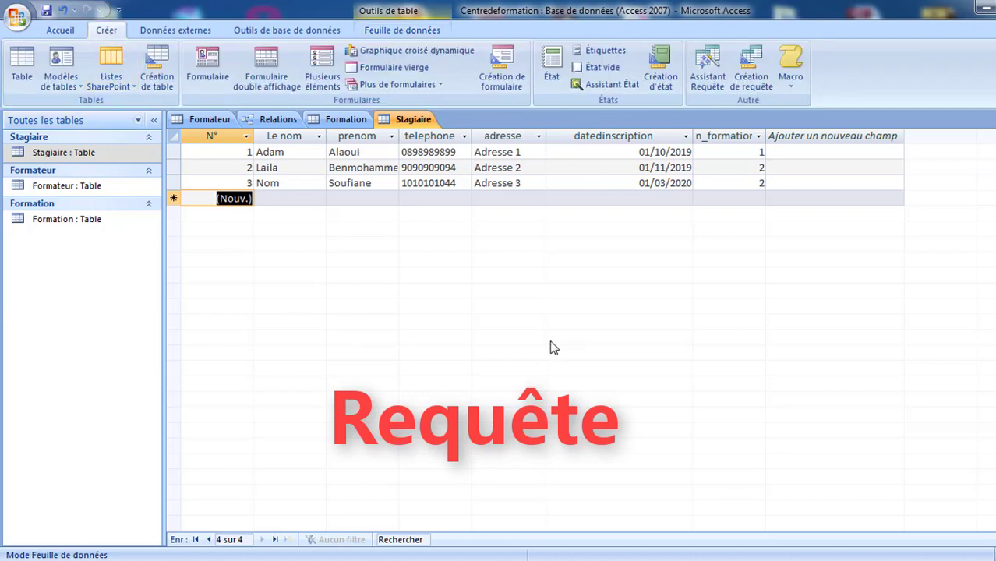
left_click(753, 64)
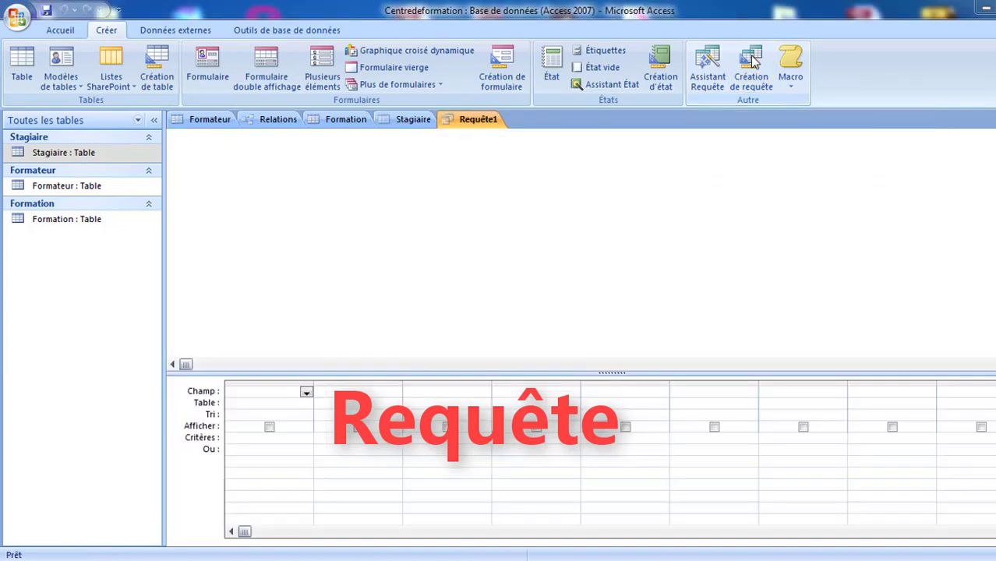
- Add the Formation and Stagiaire tables to the query and arrange their boxes
left_click_drag(540, 332, 710, 152)
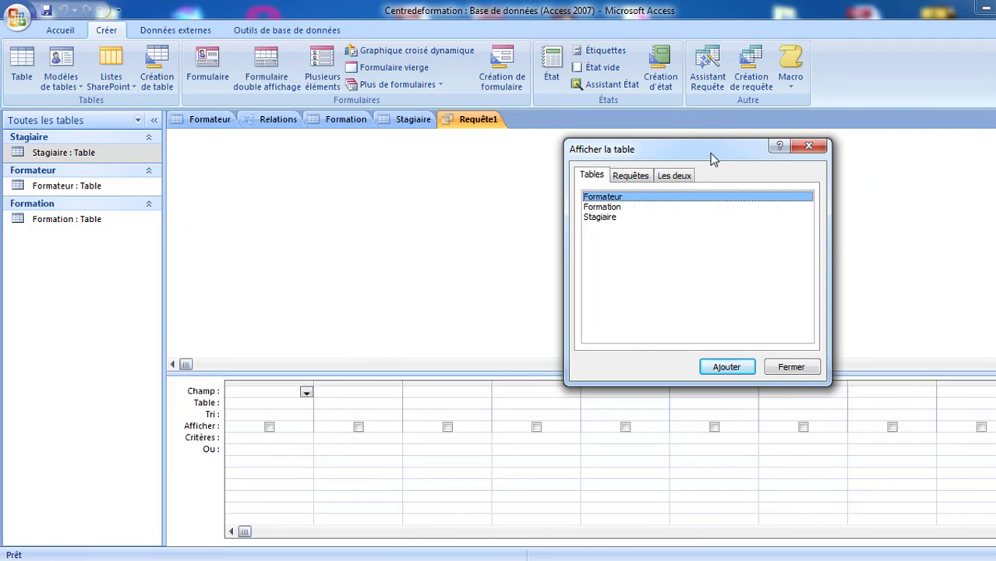
left_click(613, 208)
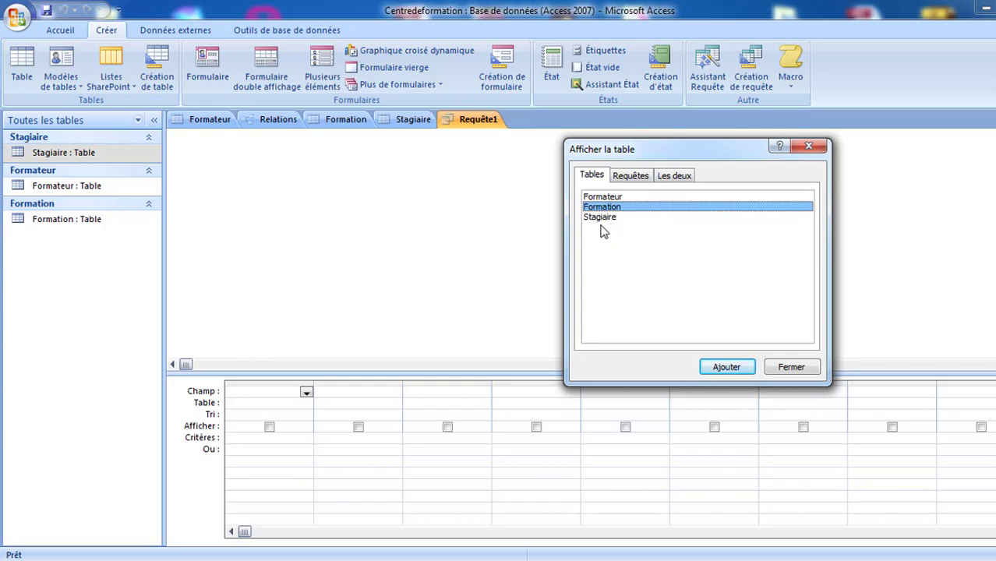
left_click(602, 219, "ctrl")
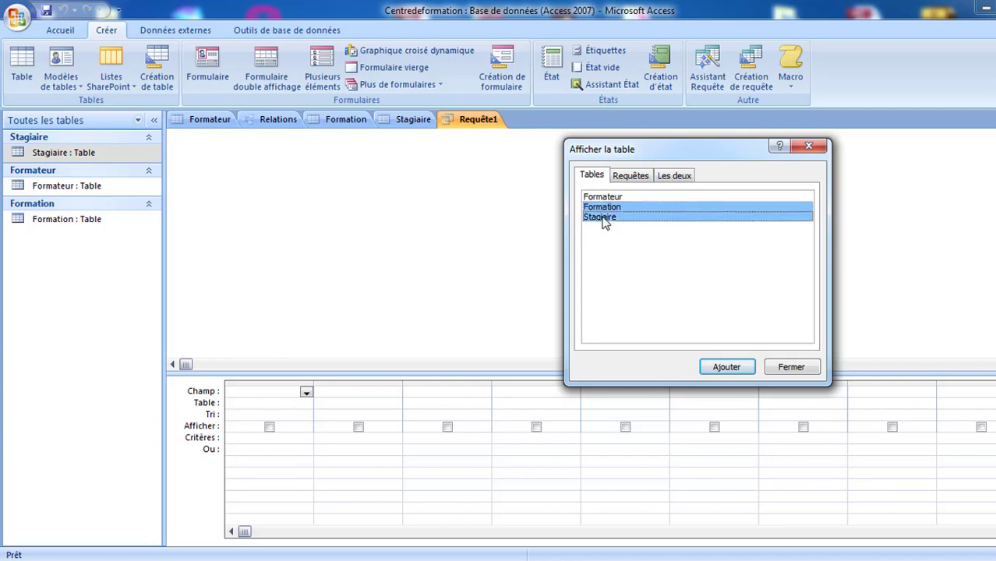
left_click(728, 371)
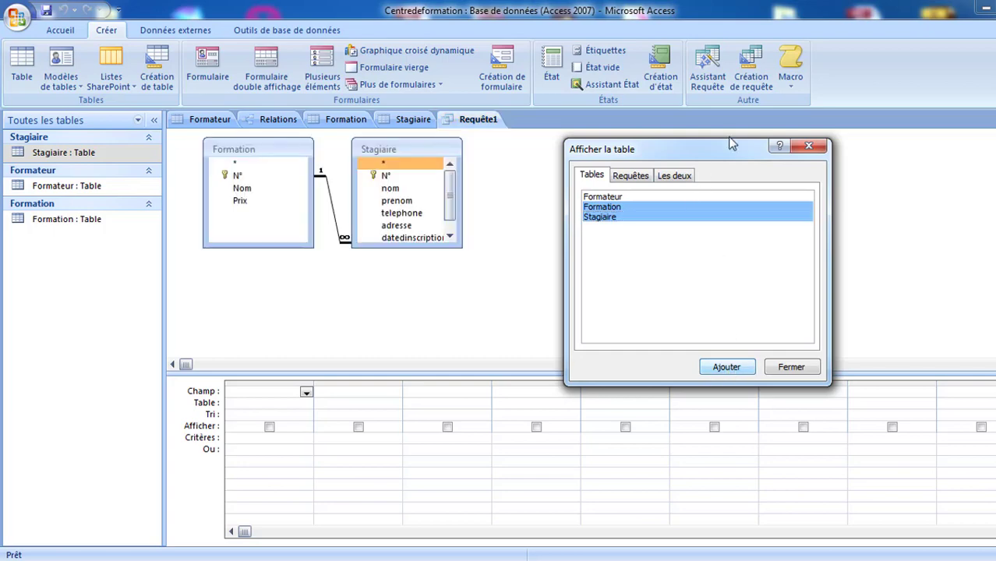
left_click(802, 370)
left_click_drag(413, 150, 530, 154)
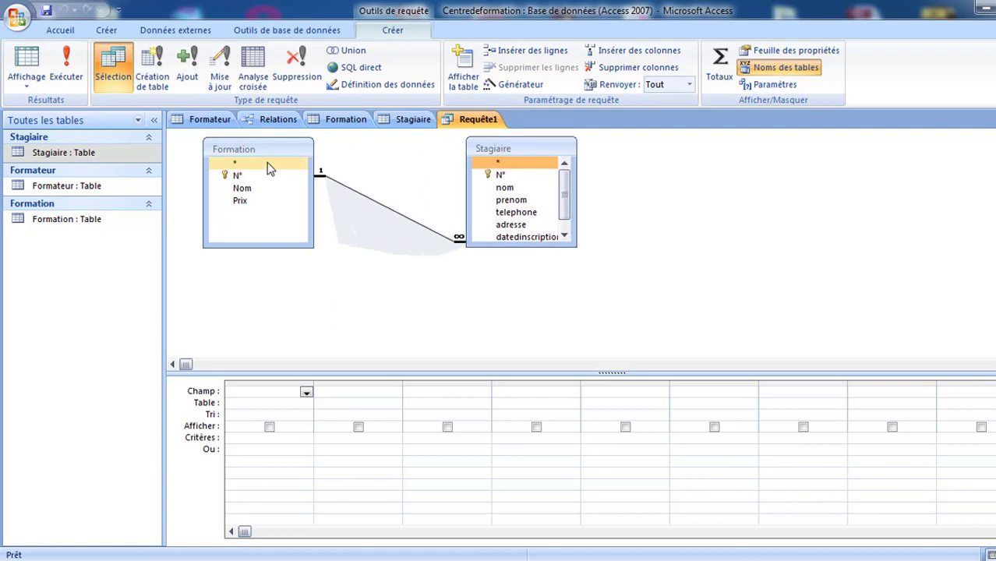
- Put Stagiaire.nom, Stagiaire.prenom and Formation.Nom in grid columns 1–3, rearranging the table boxes
left_click_drag(265, 173, 785, 177)
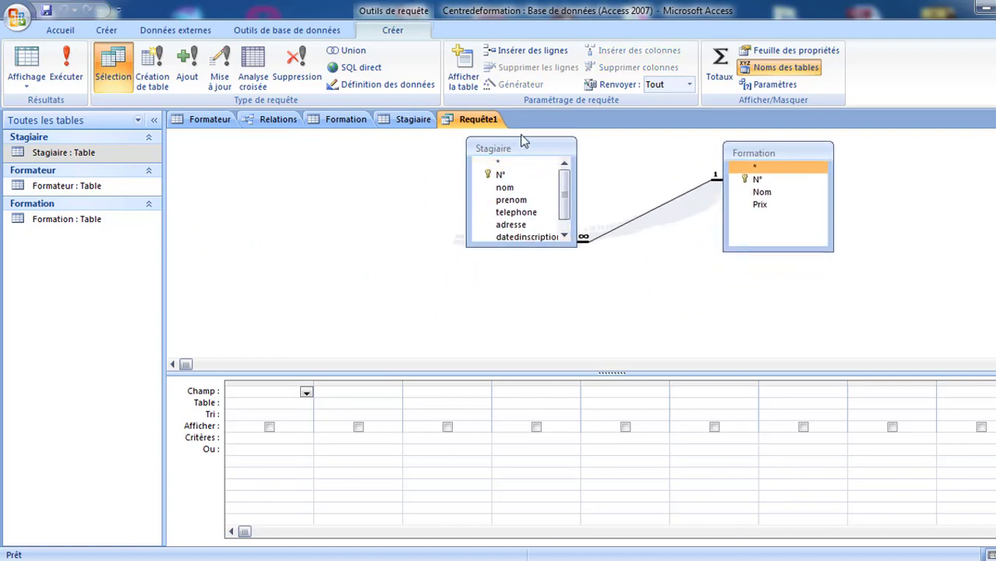
left_click_drag(498, 148, 461, 172)
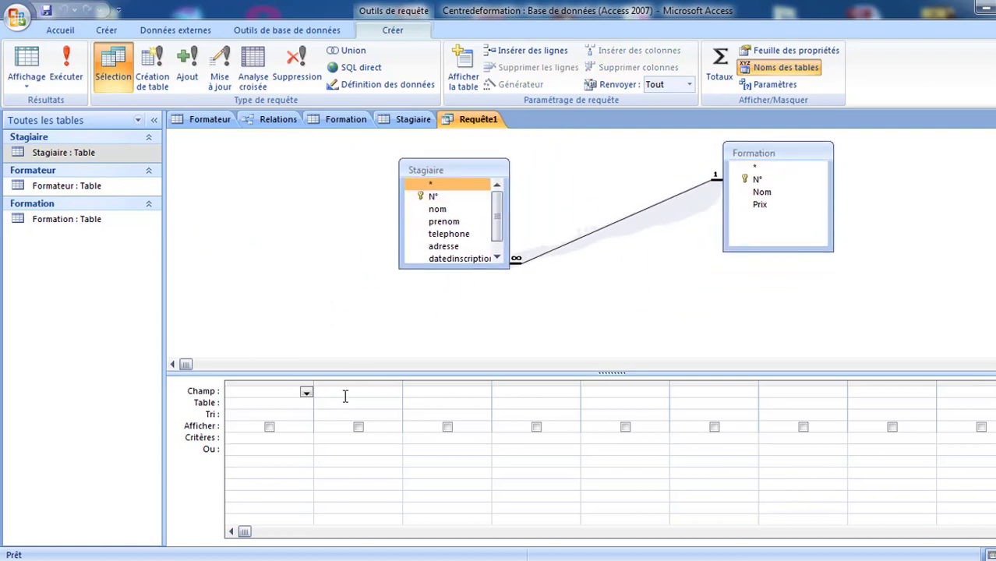
left_click(306, 394)
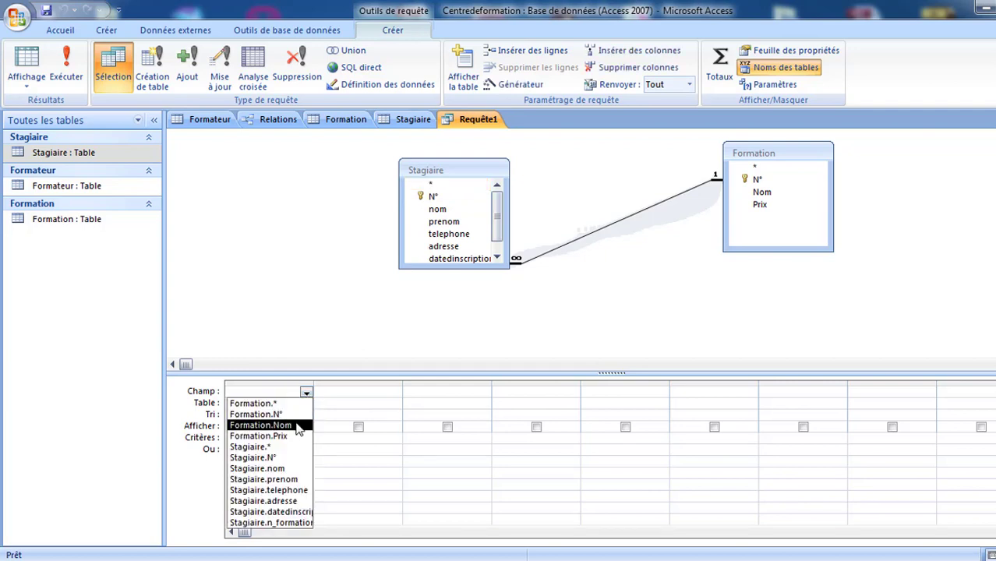
left_click(290, 468)
left_click(397, 392)
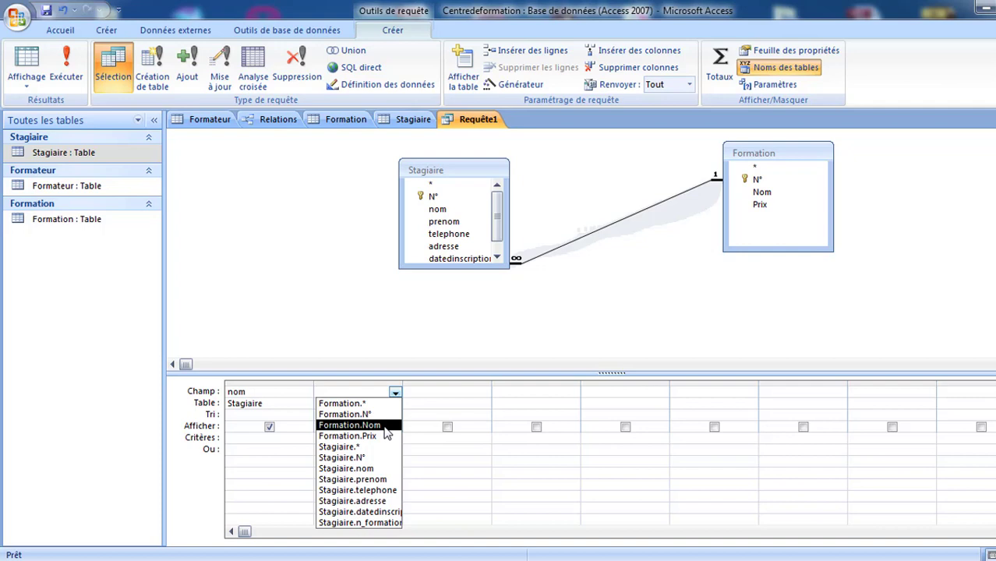
left_click(383, 480)
left_click(484, 394)
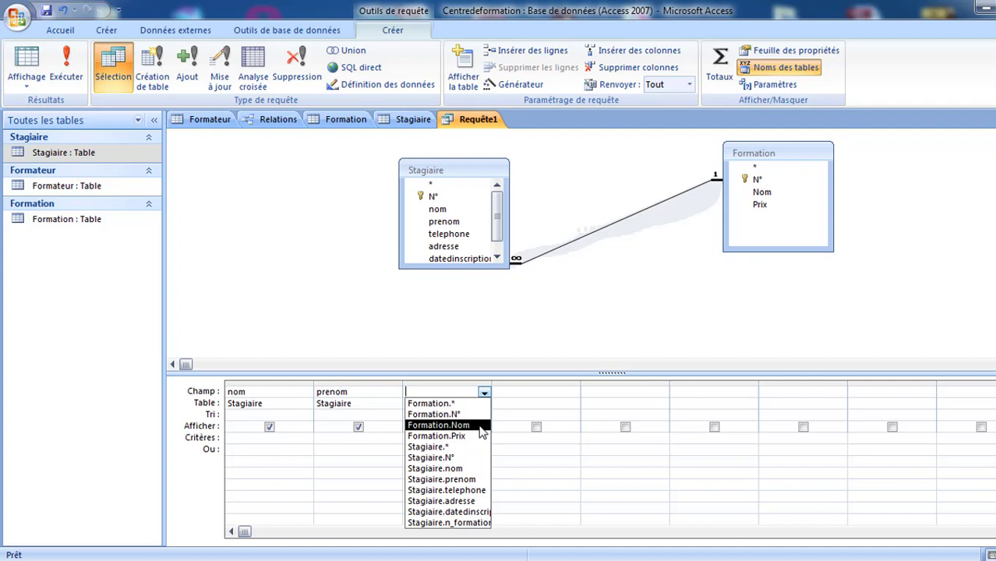
left_click(479, 426)
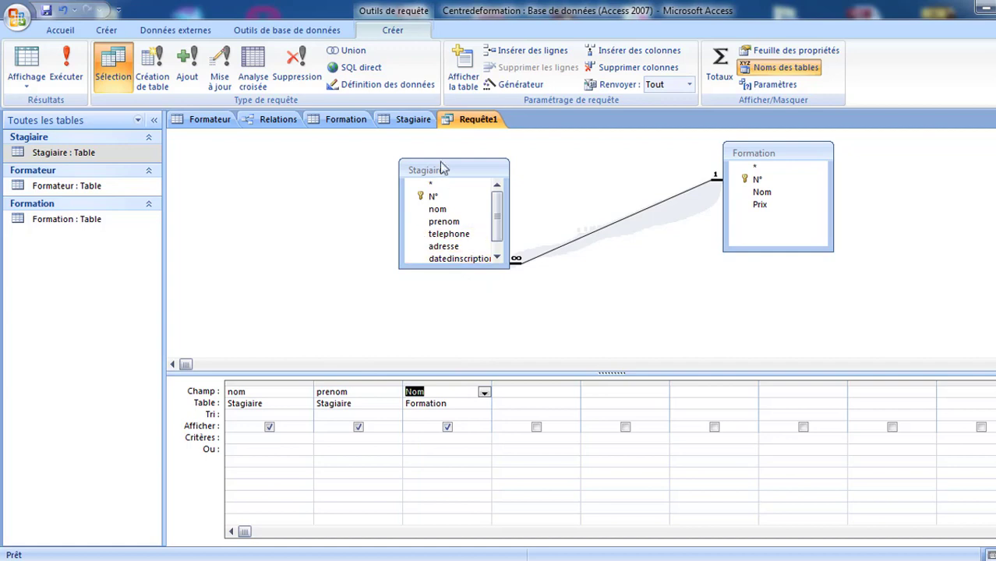
left_click_drag(454, 170, 383, 163)
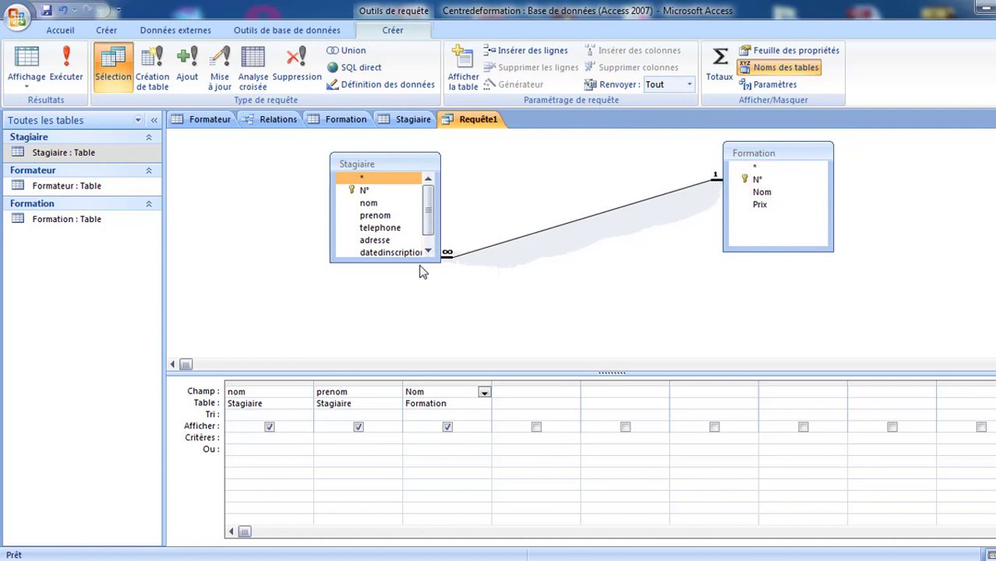
- Run Requête1, listing three trainees with courses Informatique, Infographie, Infographie
left_click(748, 193)
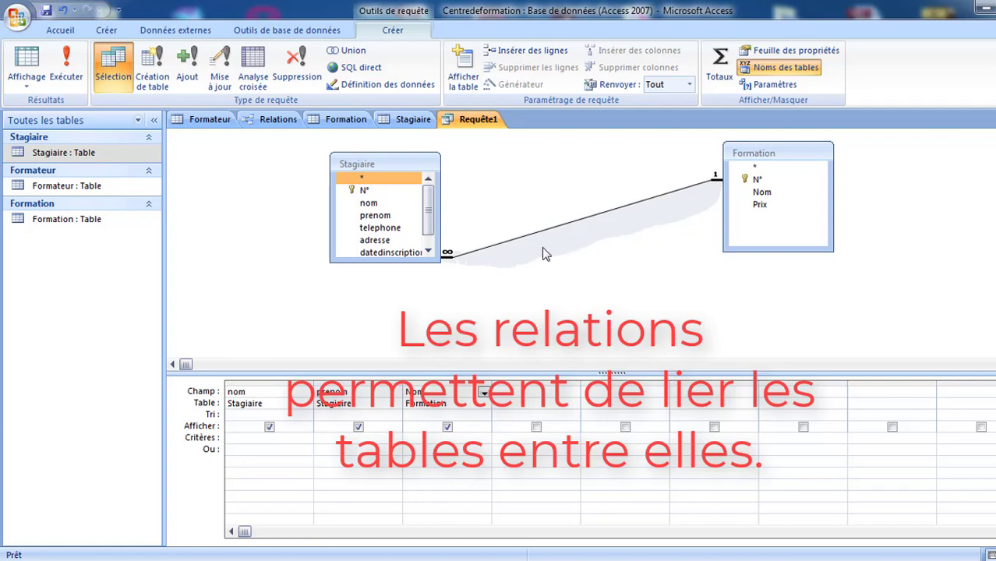
left_click(63, 60)
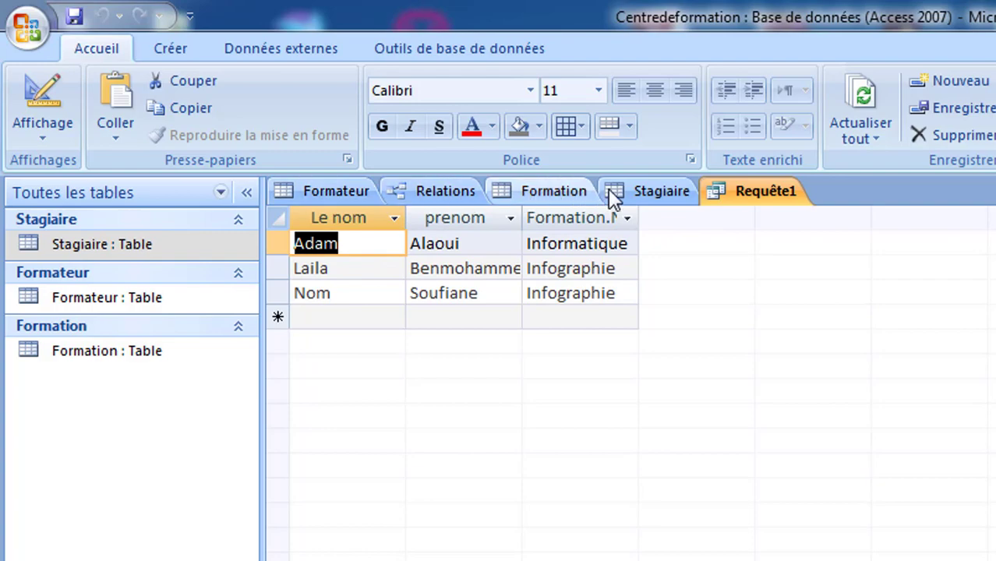
- Change the second trainee's n_formation from 2 to 3 in Stagiaire, then return to Requête1
left_click(653, 196)
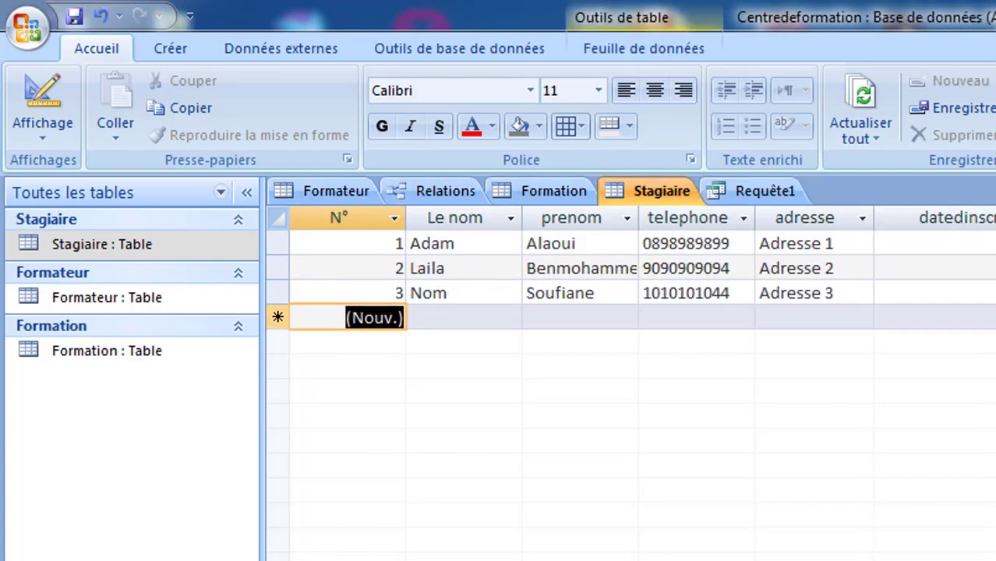
left_click_drag(846, 189, 871, 191)
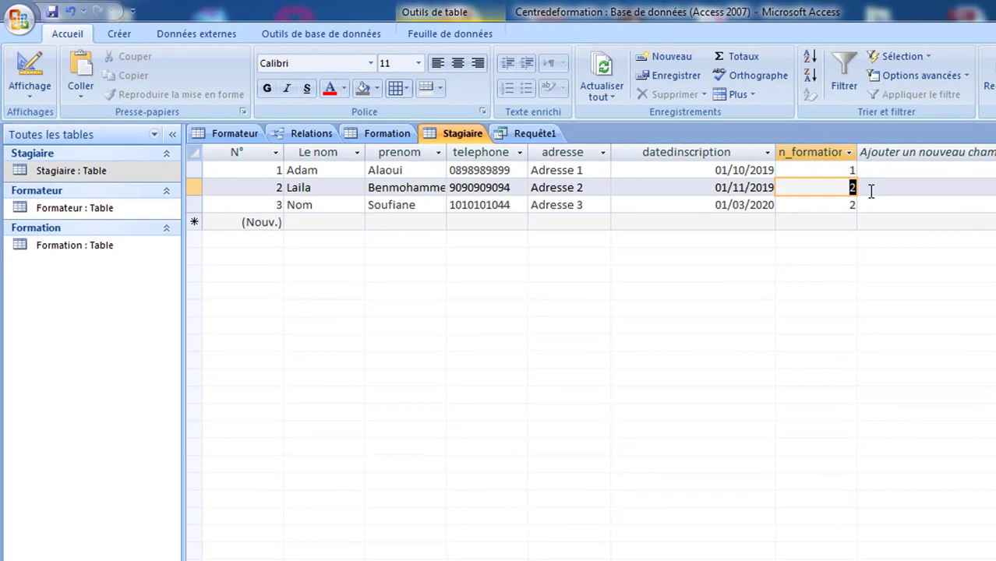
type("3")
key("Return")
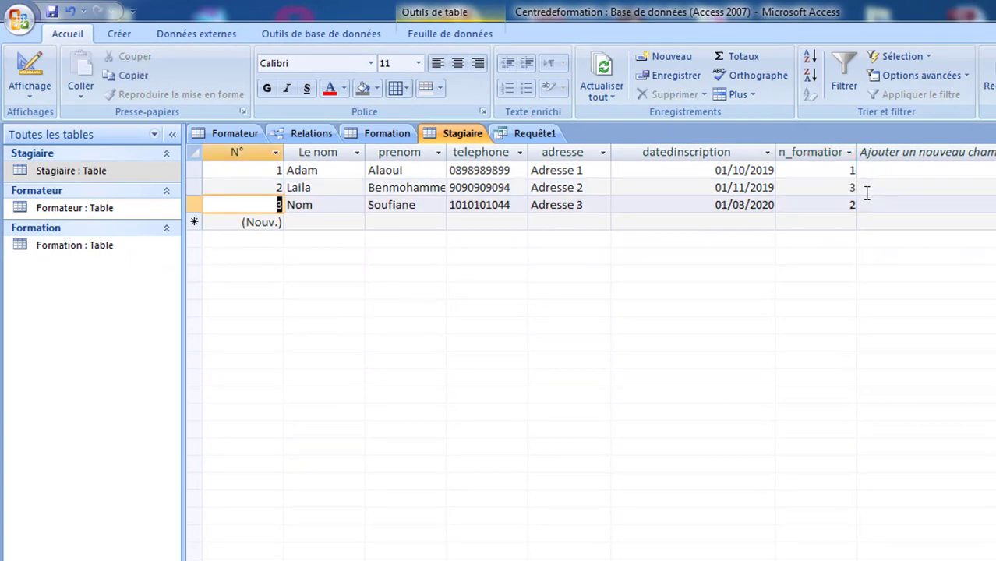
left_click(530, 135)
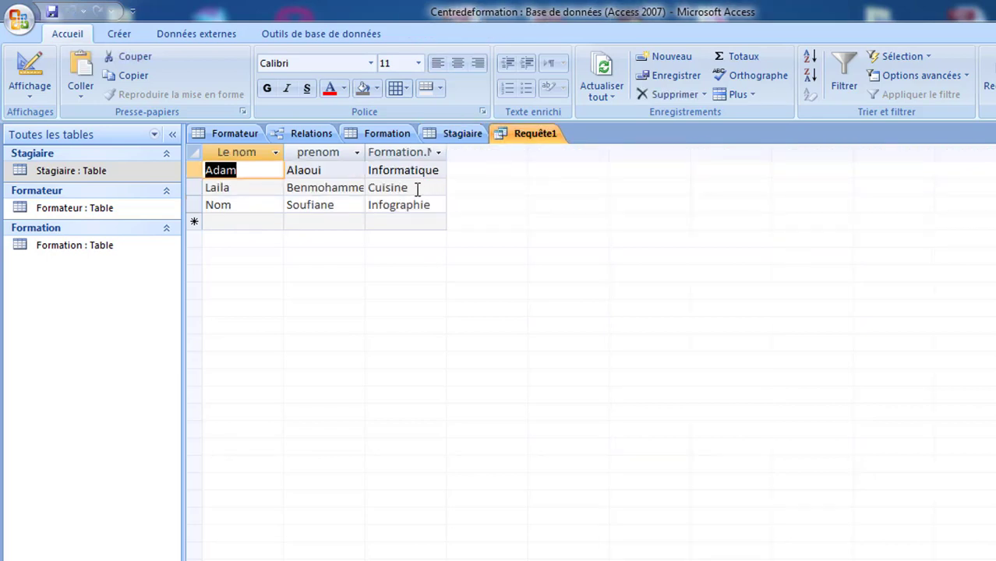
- Widen the Formation.Nom, prenom and Le nom result columns to show full headers and values
left_click_drag(415, 188, 364, 195)
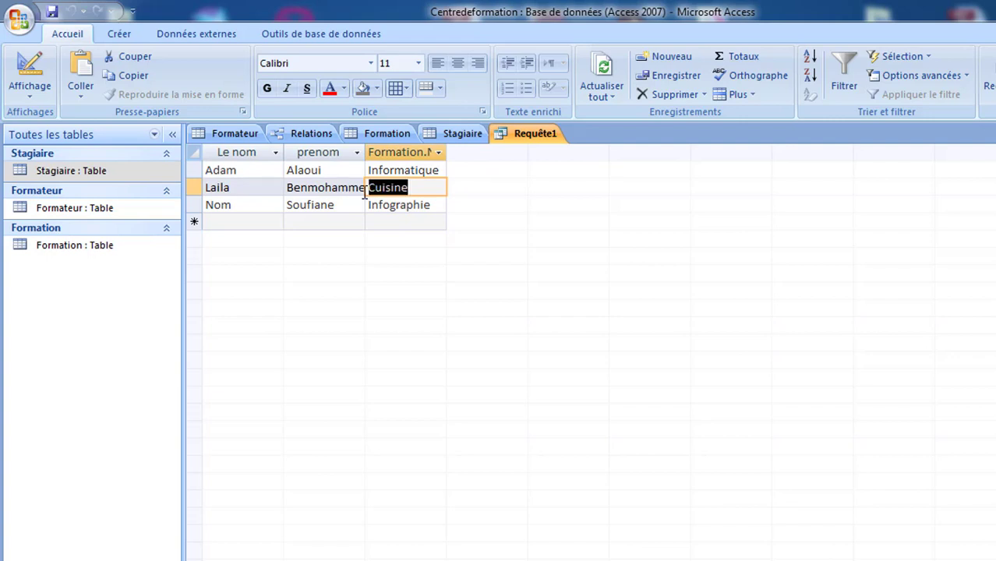
left_click(428, 188)
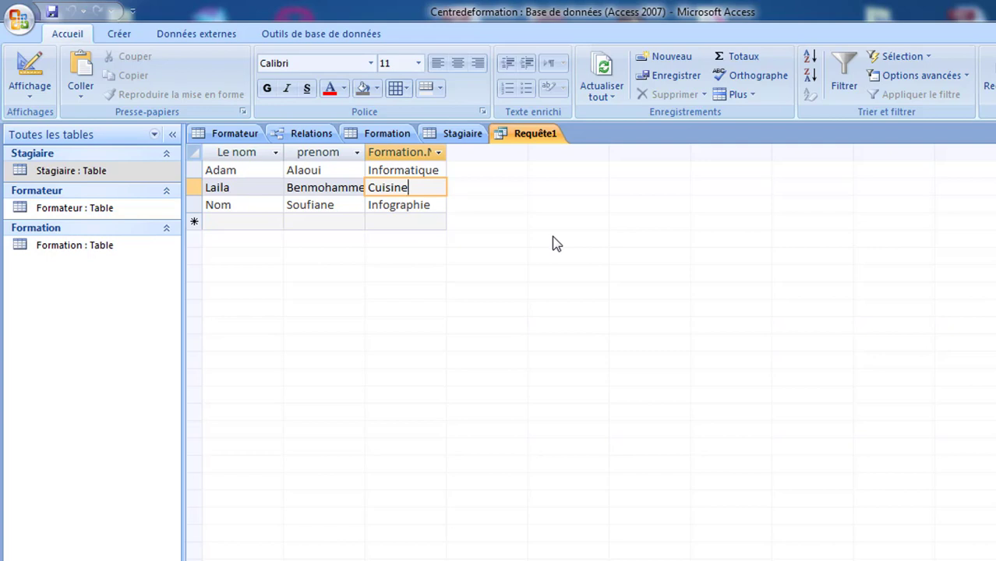
left_click_drag(446, 151, 499, 151)
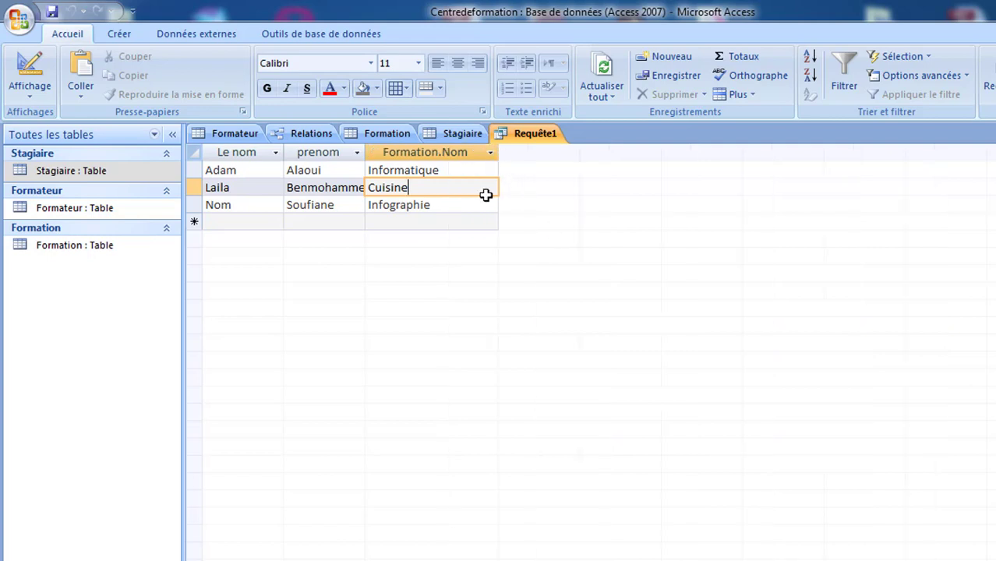
left_click_drag(364, 154, 391, 155)
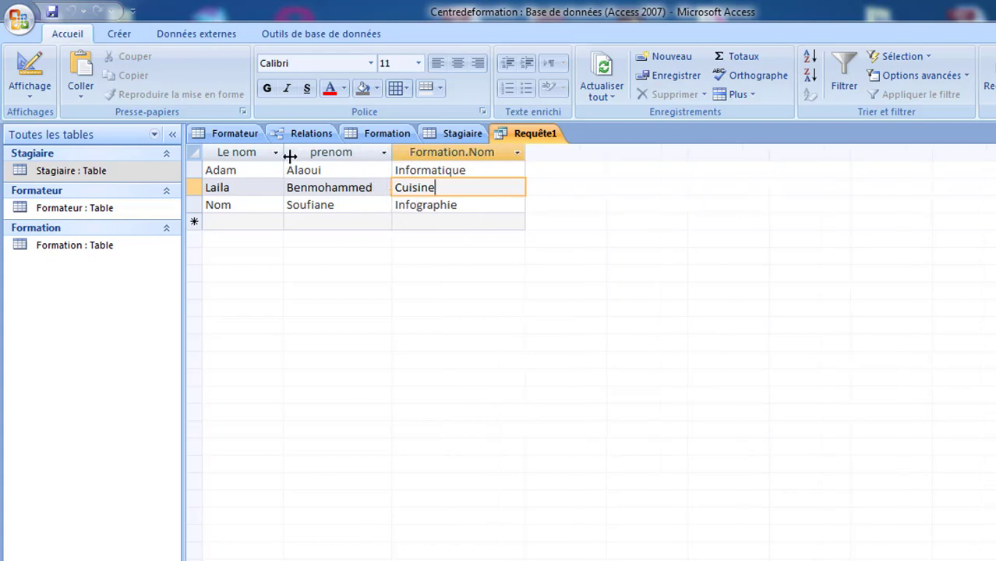
left_click_drag(285, 155, 303, 155)
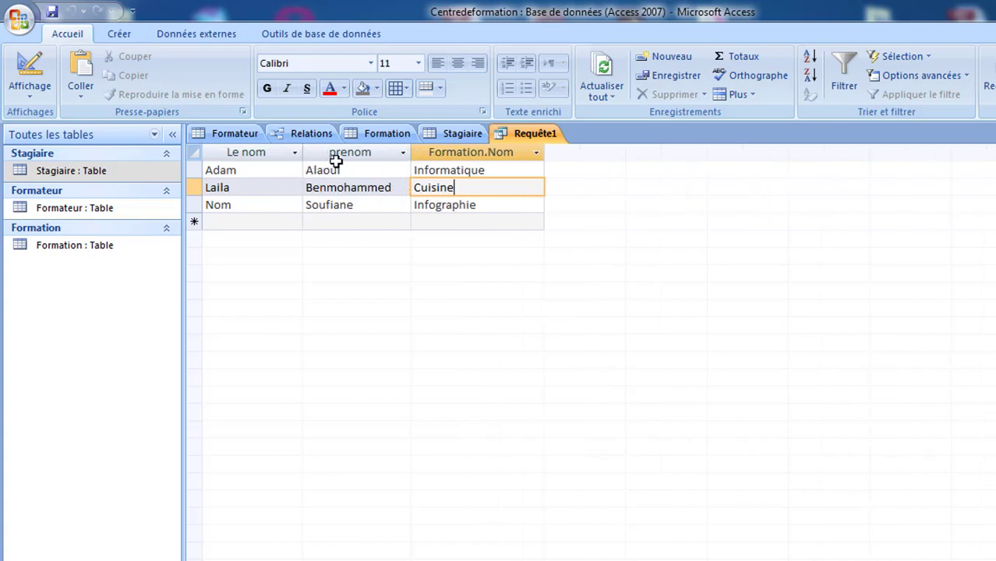